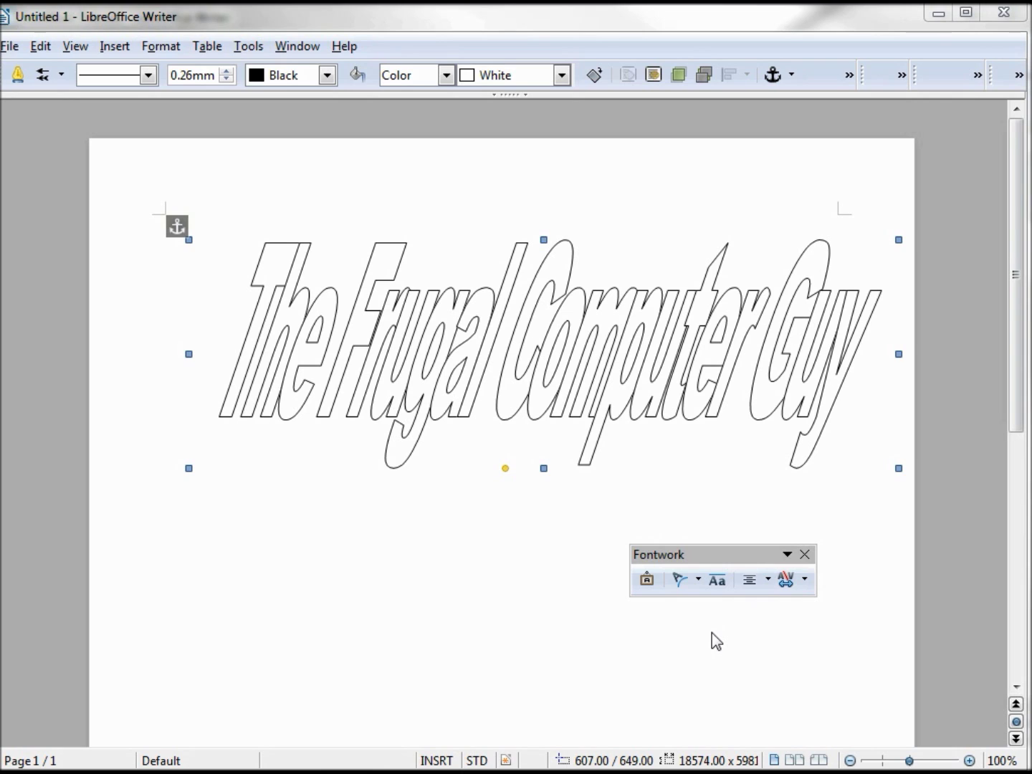
Tear the Fontwork Shape palette off into a floating panel beside the title
{"action": "left_click", "coordinate": [697, 581]}
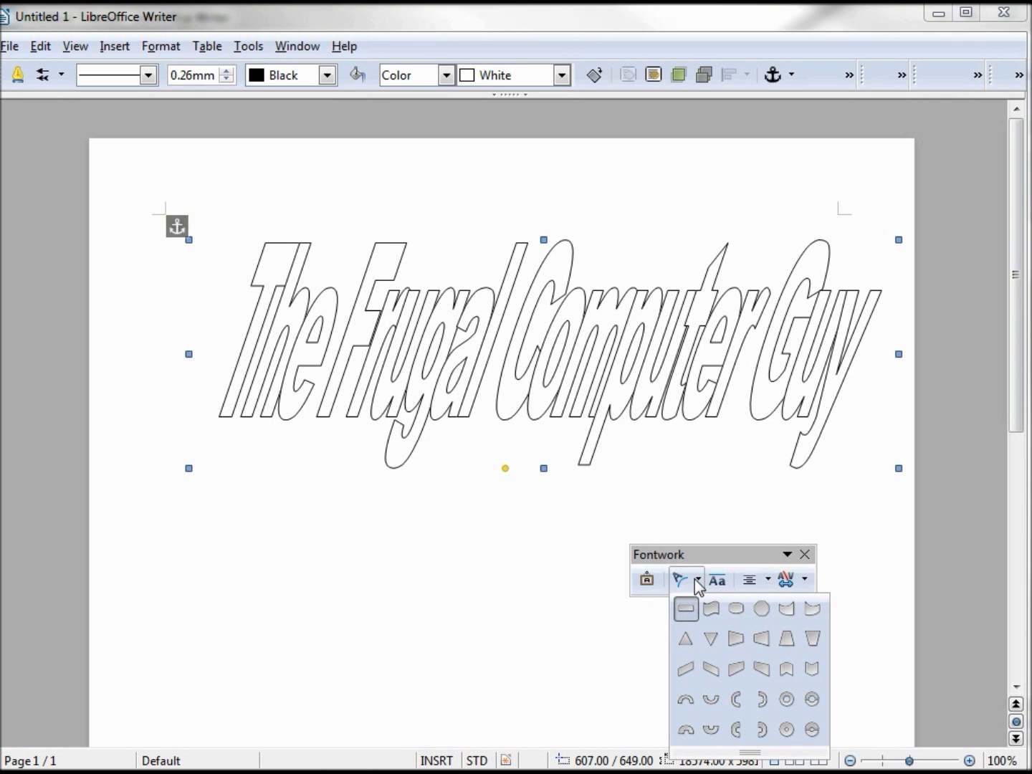
{"action": "left_click_drag", "start_coordinate": [752, 754], "coordinate": [283, 678]}
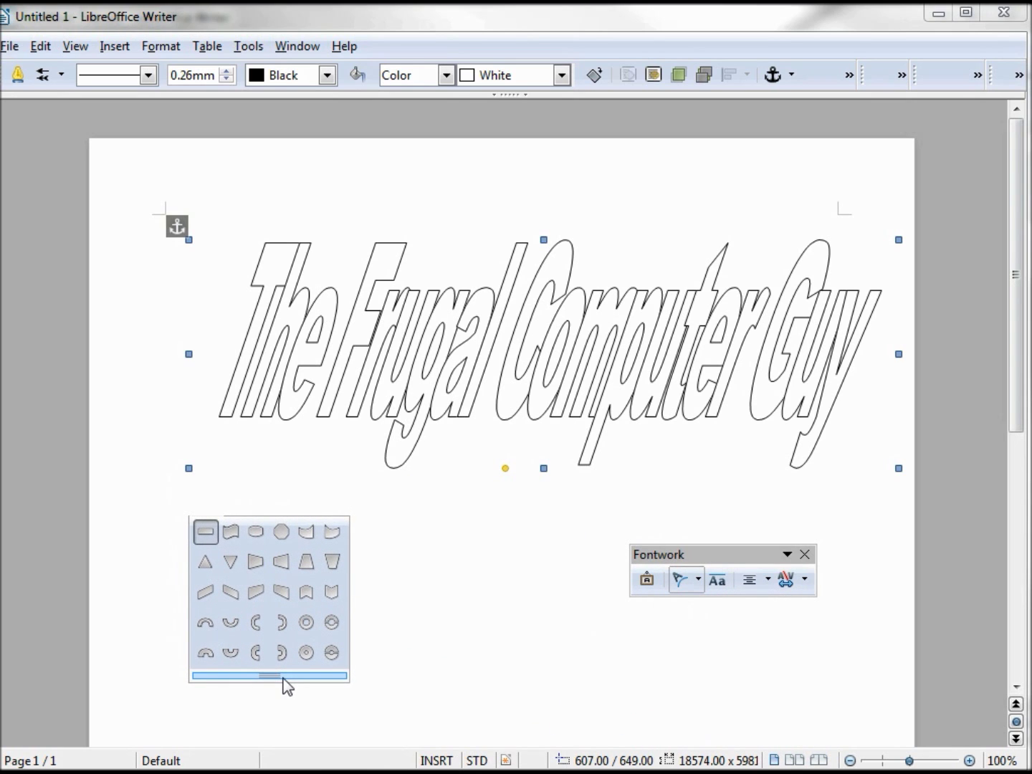
{"action": "left_click_drag", "start_coordinate": [286, 685], "coordinate": [287, 685]}
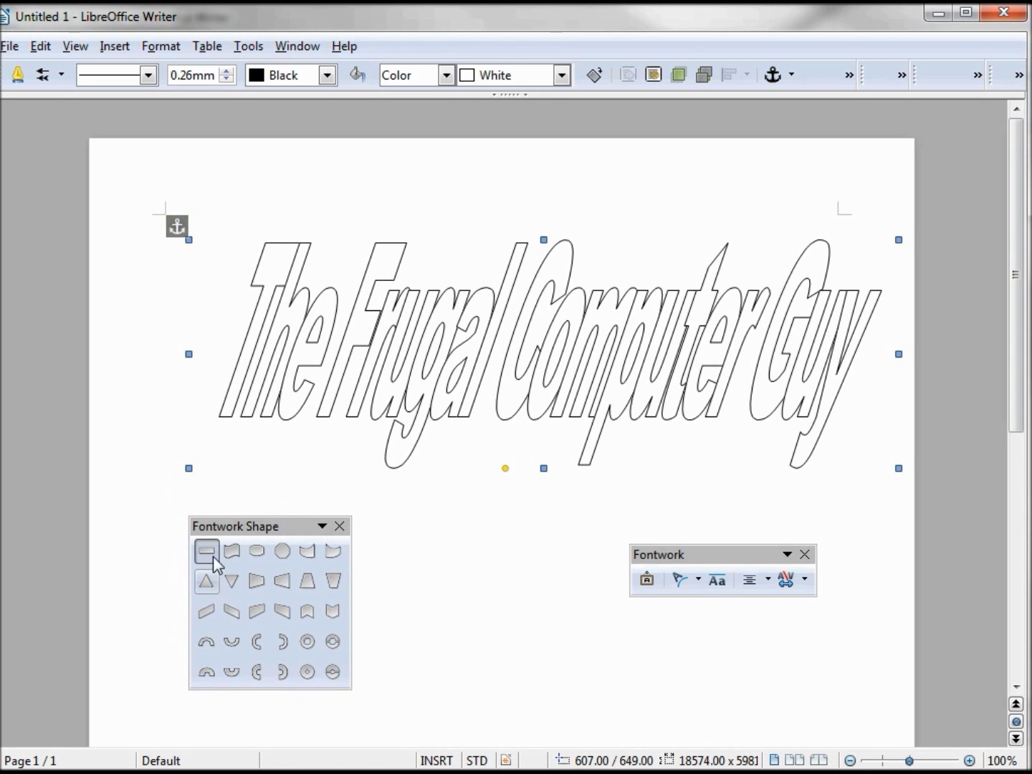
Apply the Fade Left shape to the title and deepen its perspective slant
{"action": "left_click", "coordinate": [283, 582]}
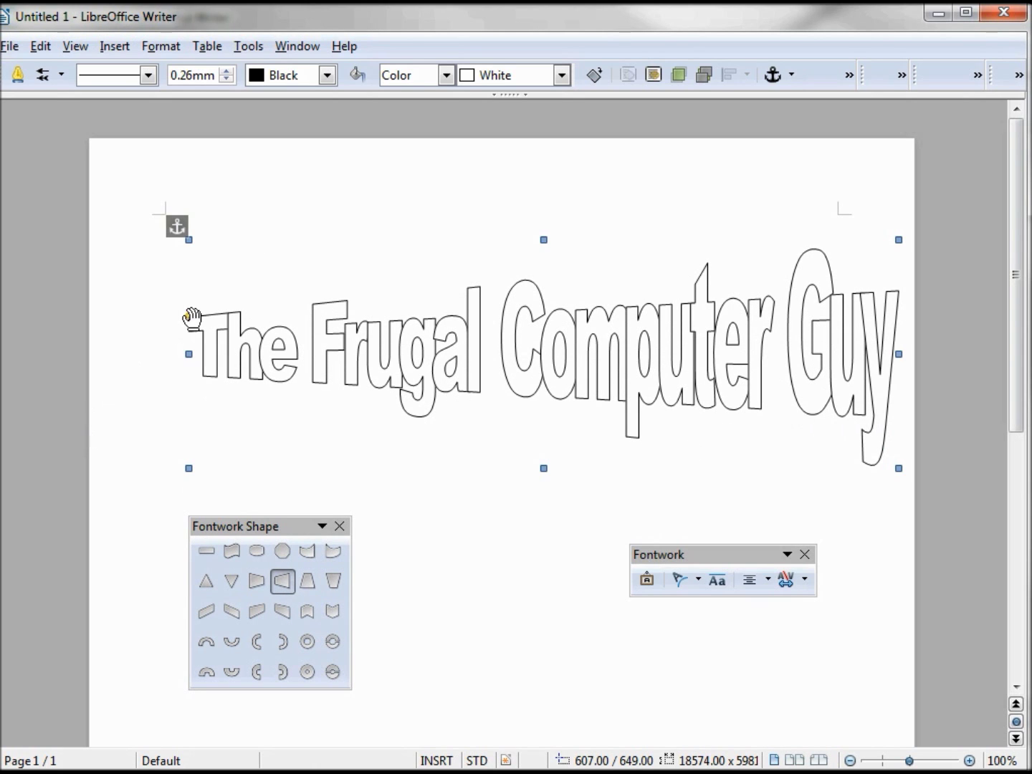
{"action": "left_click_drag", "start_coordinate": [190, 316], "coordinate": [189, 351]}
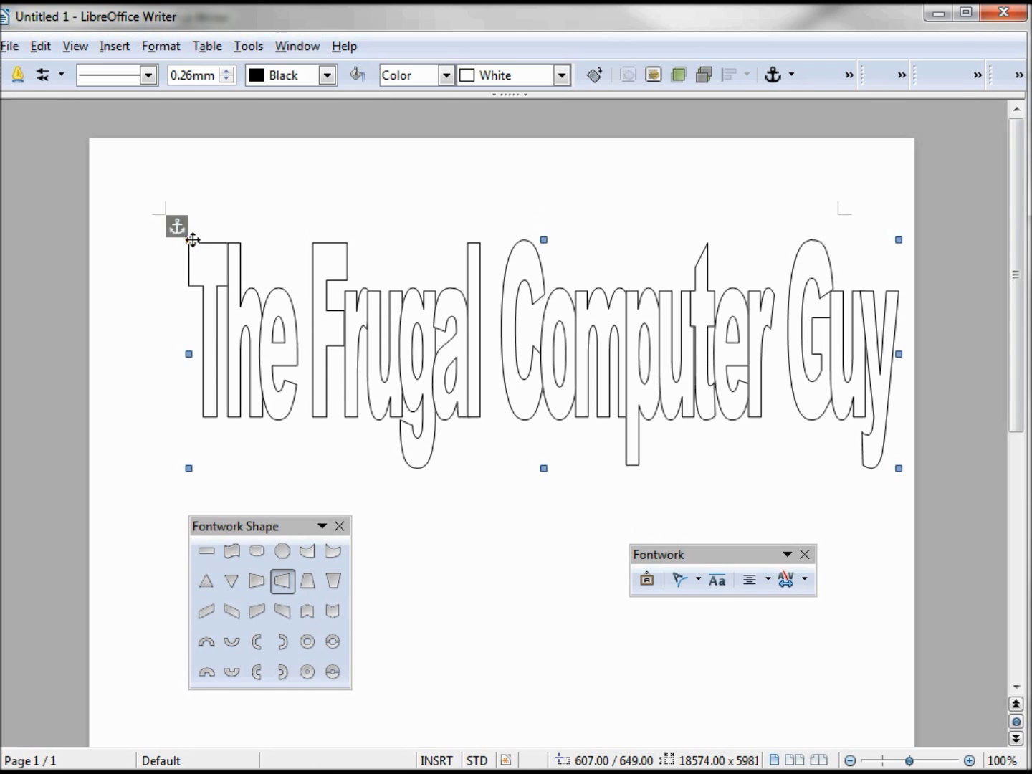
{"action": "left_click_drag", "start_coordinate": [193, 237], "coordinate": [192, 335]}
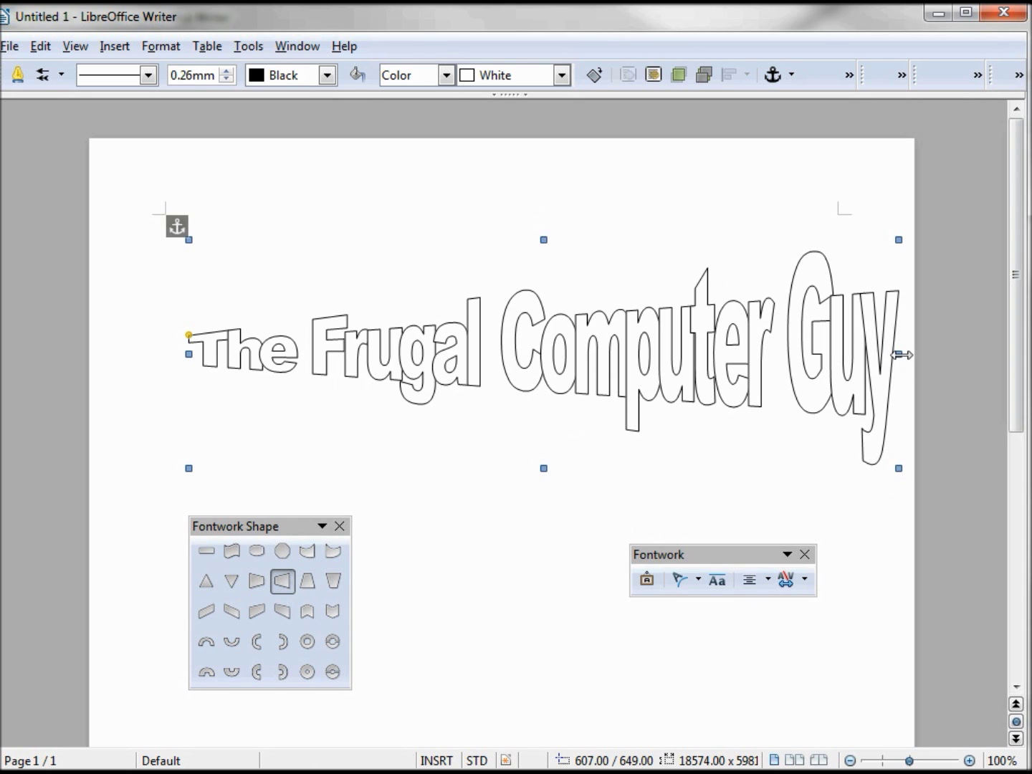
Narrow the title to about half width, stretch it taller, then apply Arch Up (Curve)
{"action": "left_click_drag", "start_coordinate": [902, 354], "coordinate": [580, 354]}
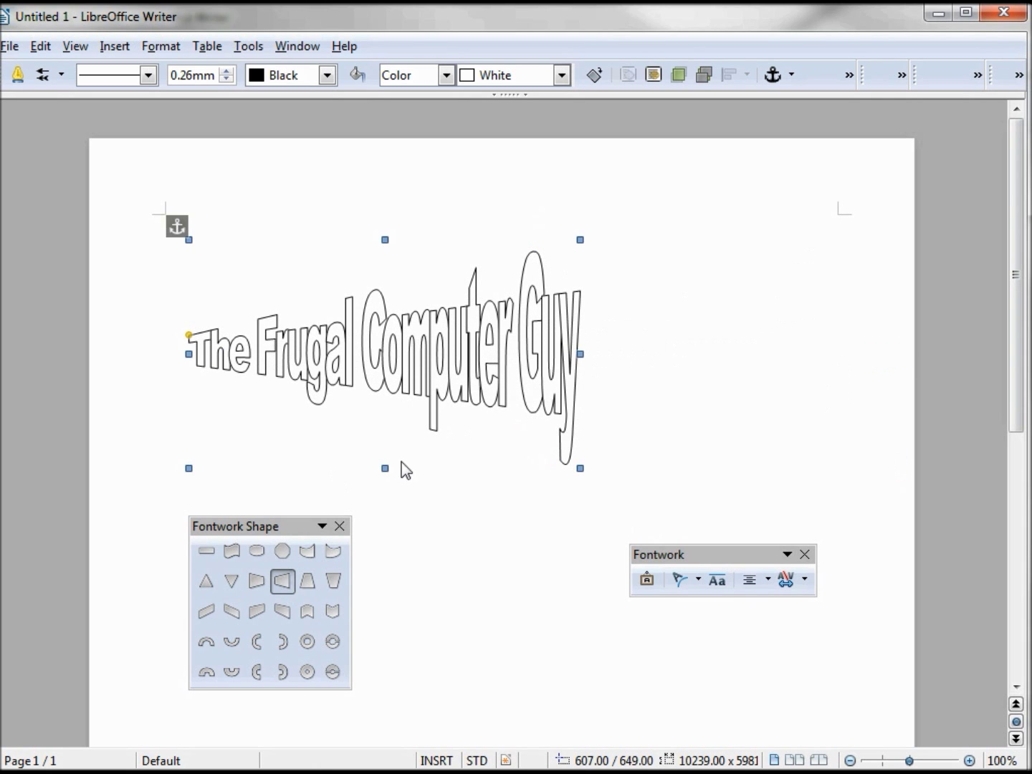
{"action": "left_click_drag", "start_coordinate": [386, 470], "coordinate": [399, 648]}
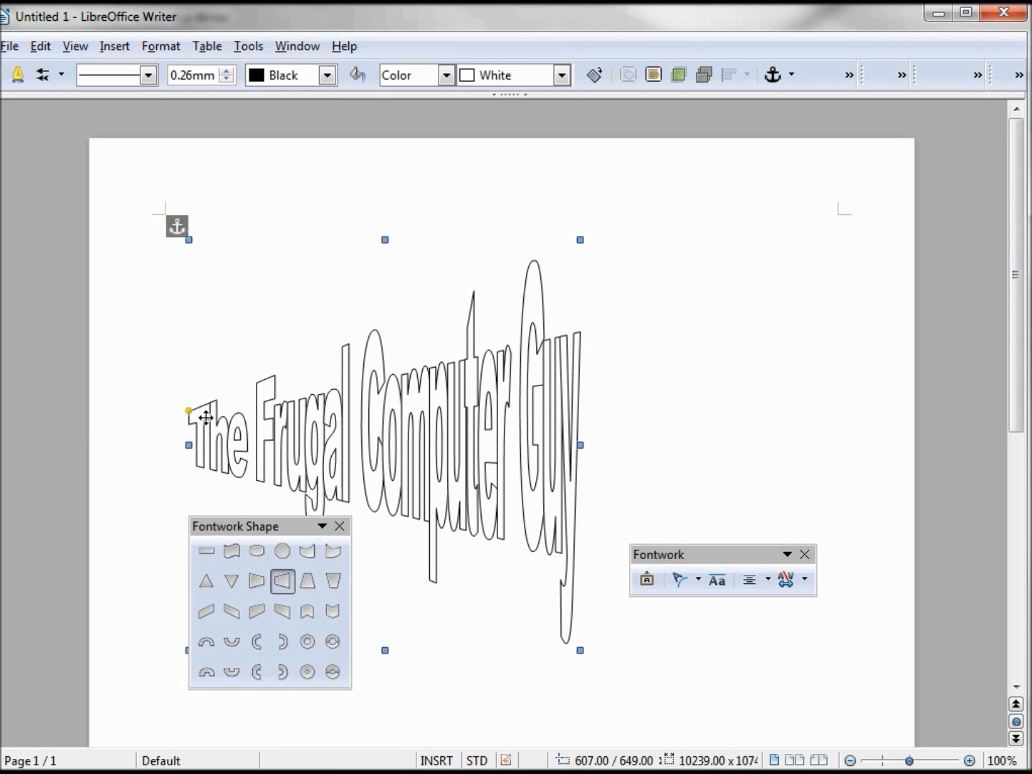
{"action": "left_click_drag", "start_coordinate": [189, 411], "coordinate": [188, 434]}
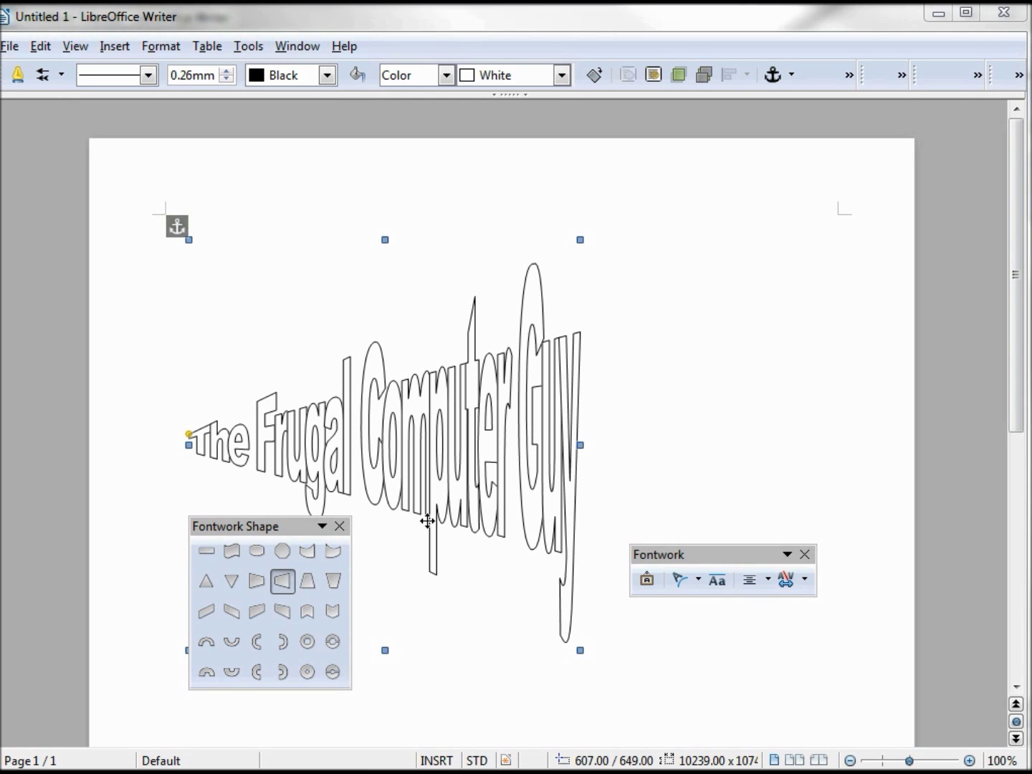
{"action": "left_click", "coordinate": [208, 649]}
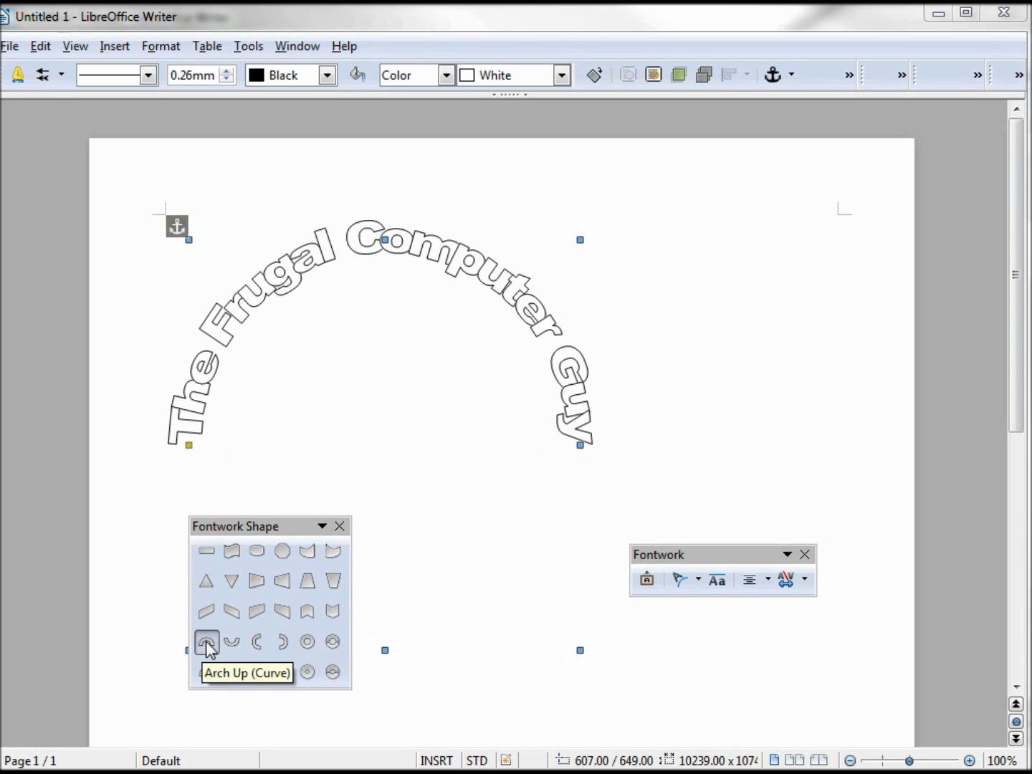
Move the shape palette clear of the text and adjust how deeply the arch bends
{"action": "left_click_drag", "start_coordinate": [259, 529], "coordinate": [534, 437]}
{"action": "left_click_drag", "start_coordinate": [601, 394], "coordinate": [770, 258]}
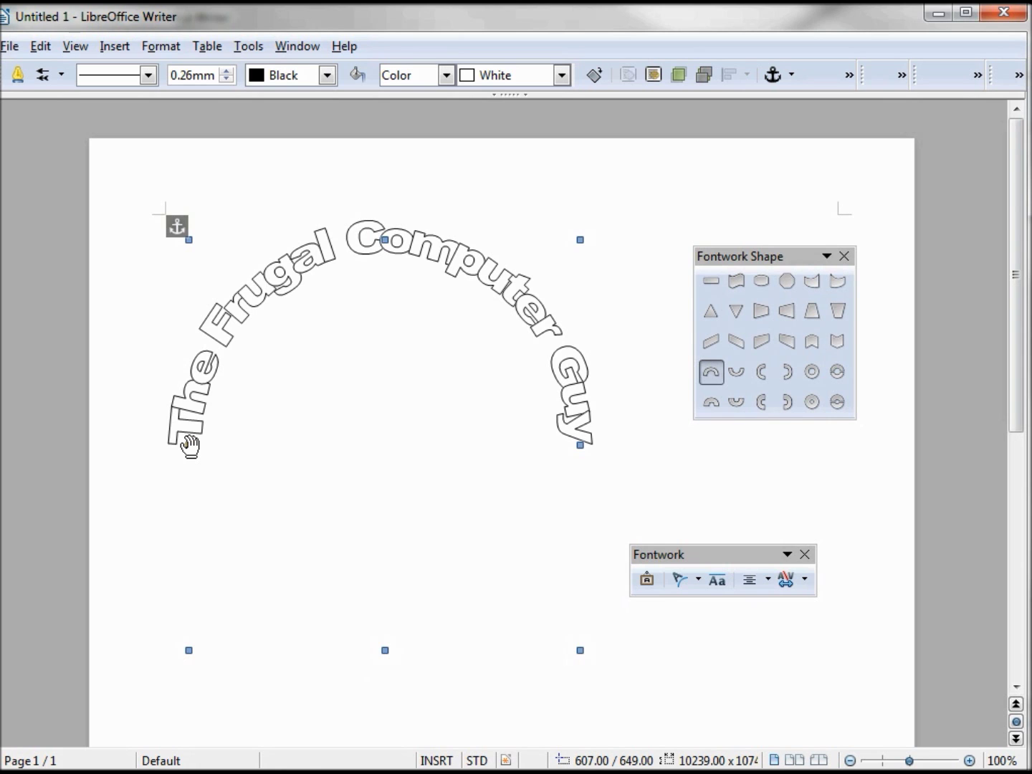
{"action": "mouse_move", "coordinate": [191, 445]}
{"action": "left_mouse_down"}
{"action": "mouse_move", "coordinate": [323, 449]}
{"action": "mouse_move", "coordinate": [104, 448]}
{"action": "mouse_move", "coordinate": [204, 456]}
{"action": "mouse_move", "coordinate": [188, 448]}
{"action": "left_mouse_up"}
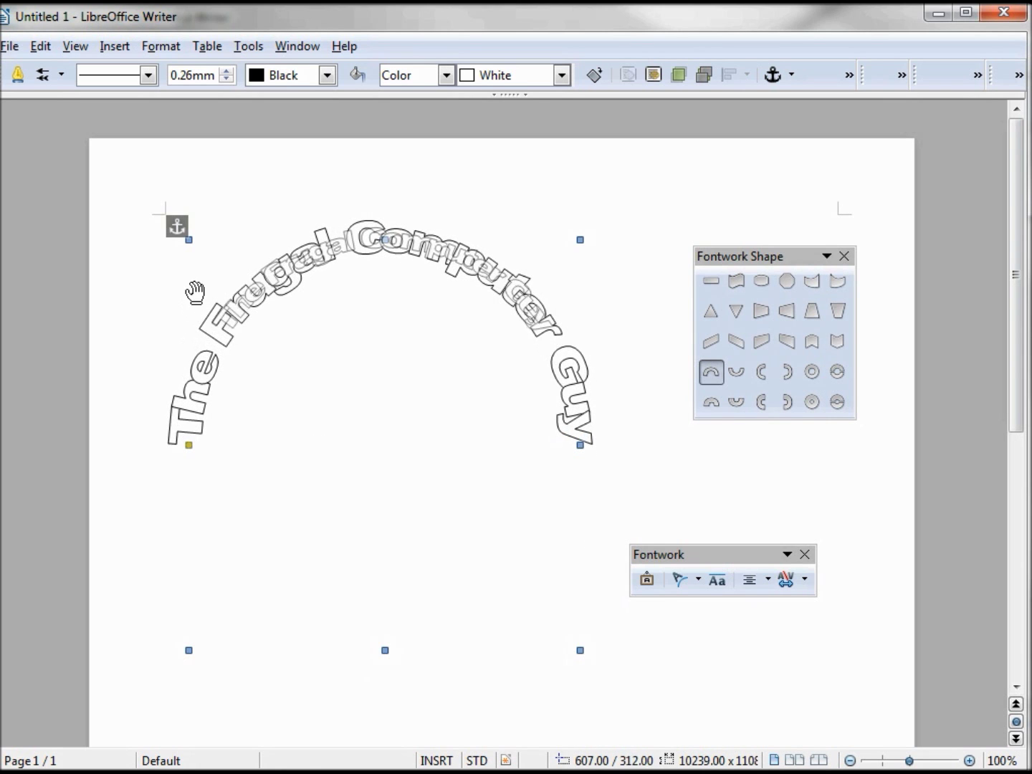
{"action": "left_click_drag", "start_coordinate": [199, 293], "coordinate": [226, 330]}
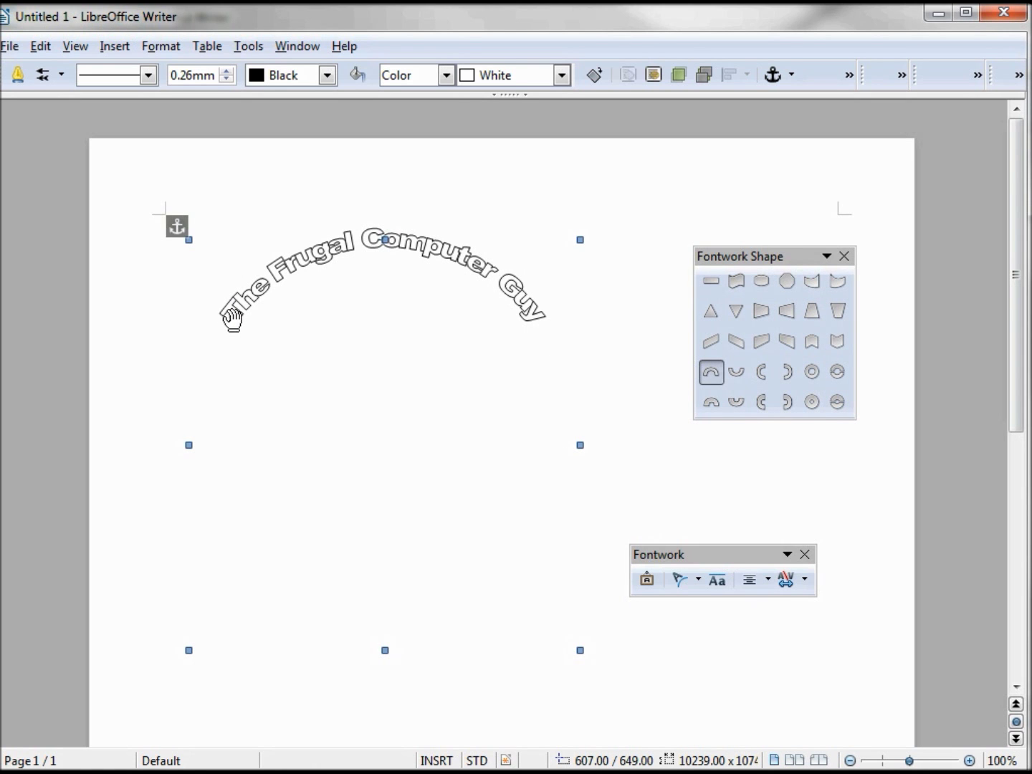
{"action": "left_click_drag", "start_coordinate": [230, 315], "coordinate": [233, 380]}
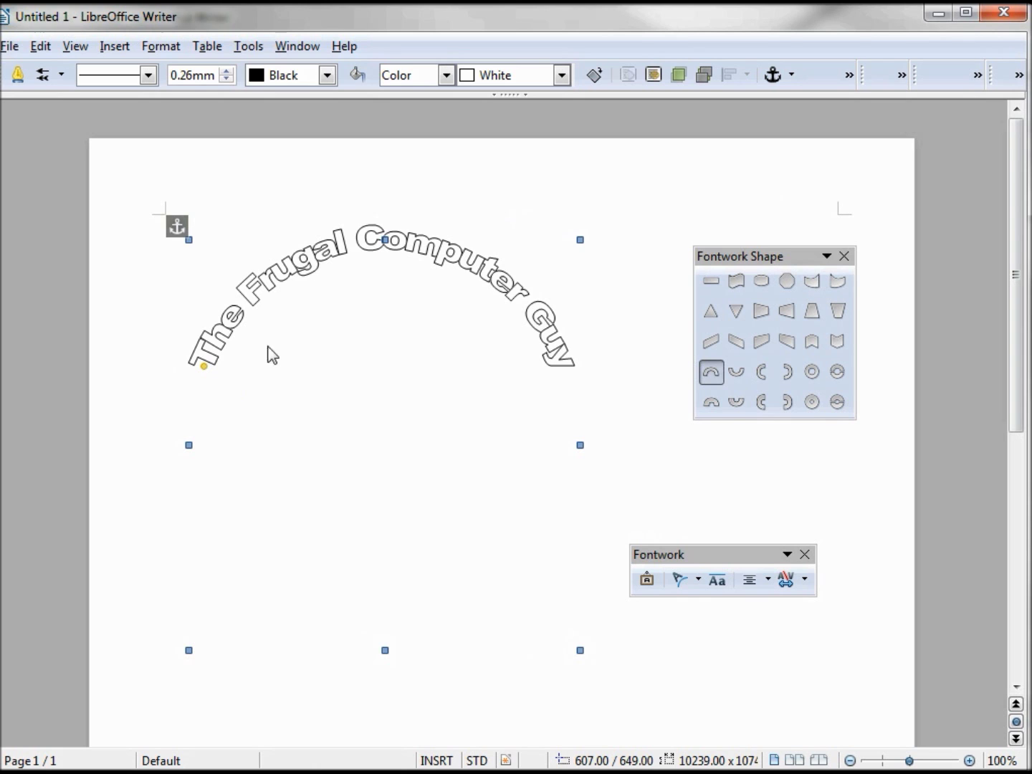
Make the arched object taller, then switch it to Arch Up (Pour)
{"action": "left_click_drag", "start_coordinate": [385, 650], "coordinate": [401, 450]}
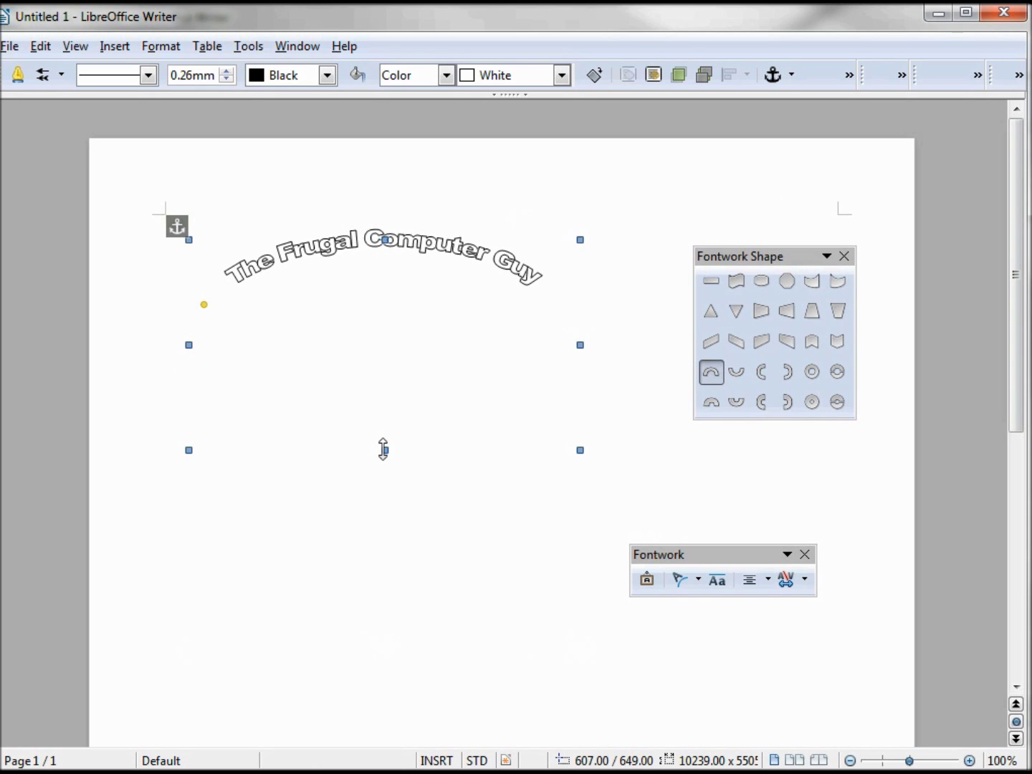
{"action": "left_click_drag", "start_coordinate": [384, 449], "coordinate": [391, 731]}
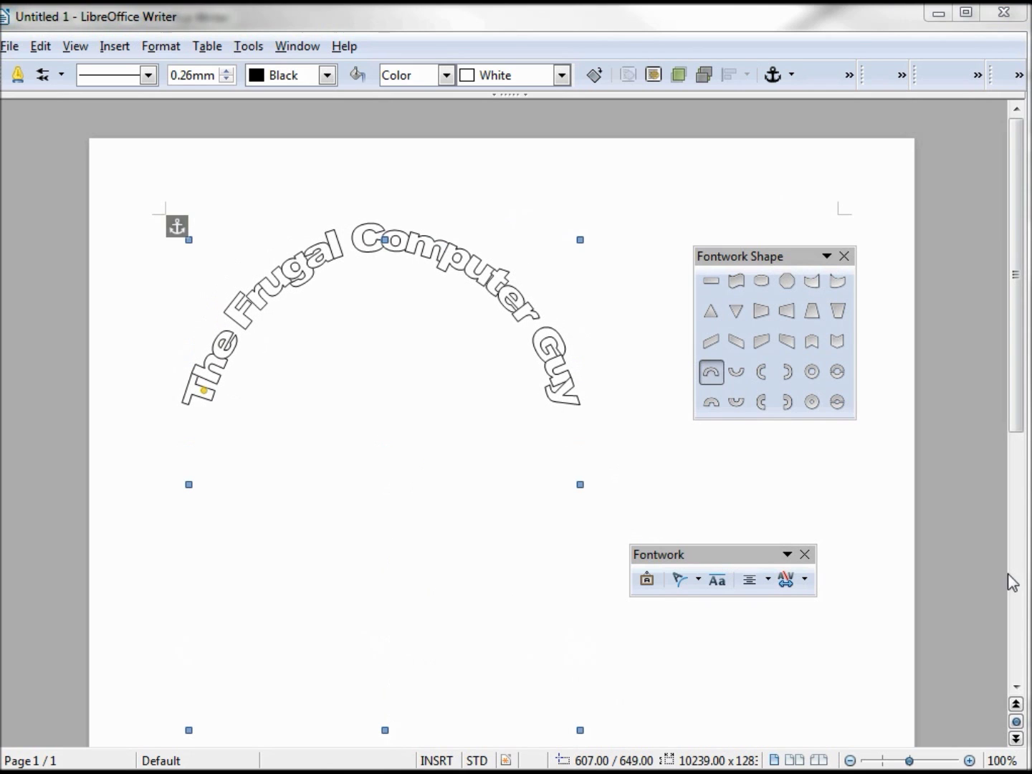
{"action": "left_click", "coordinate": [712, 403]}
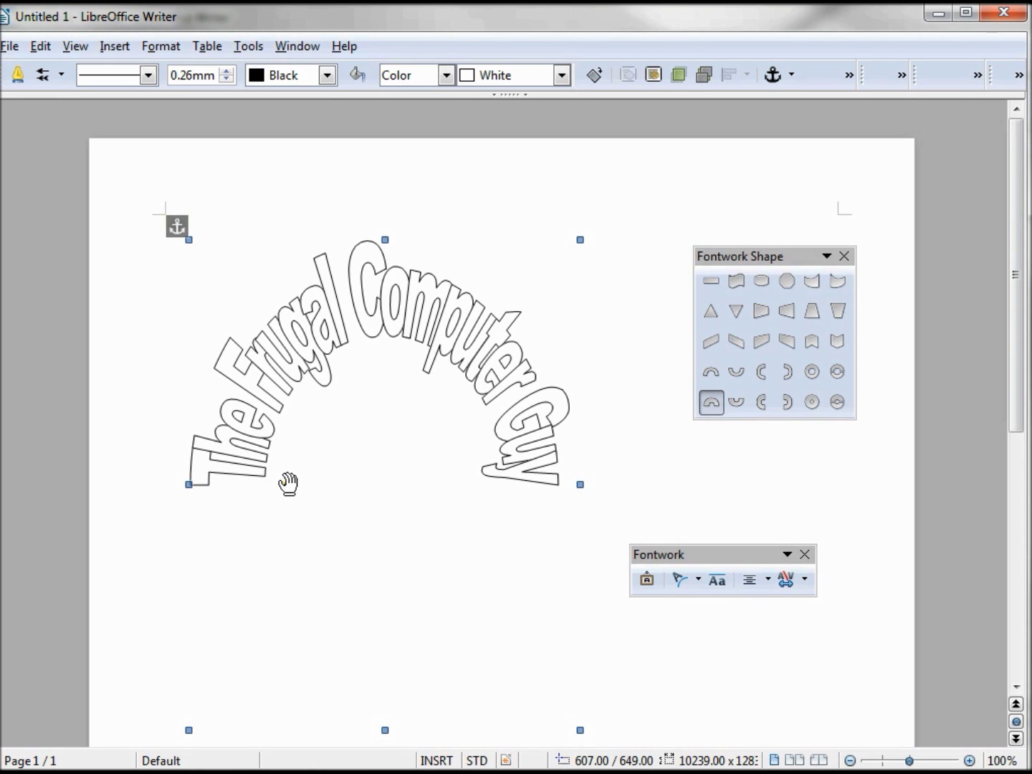
Try several curvatures of the poured arch, including near-circle, then switch to Arch Down (Pour)
{"action": "left_click_drag", "start_coordinate": [287, 485], "coordinate": [268, 387]}
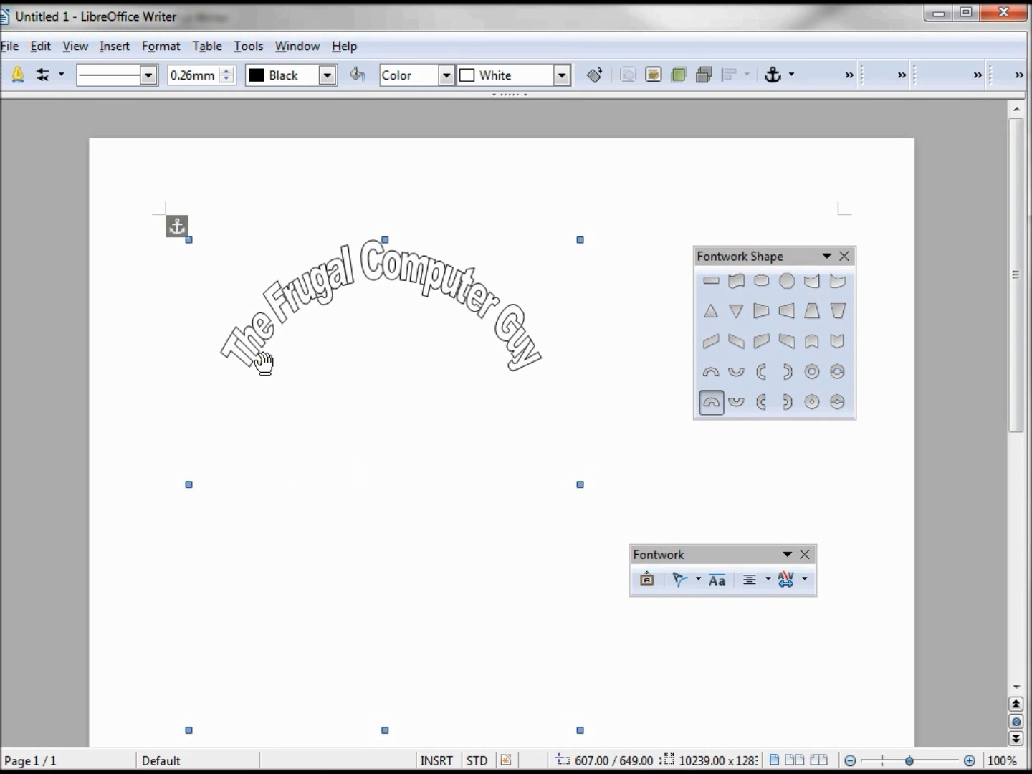
{"action": "left_click_drag", "start_coordinate": [263, 363], "coordinate": [478, 500]}
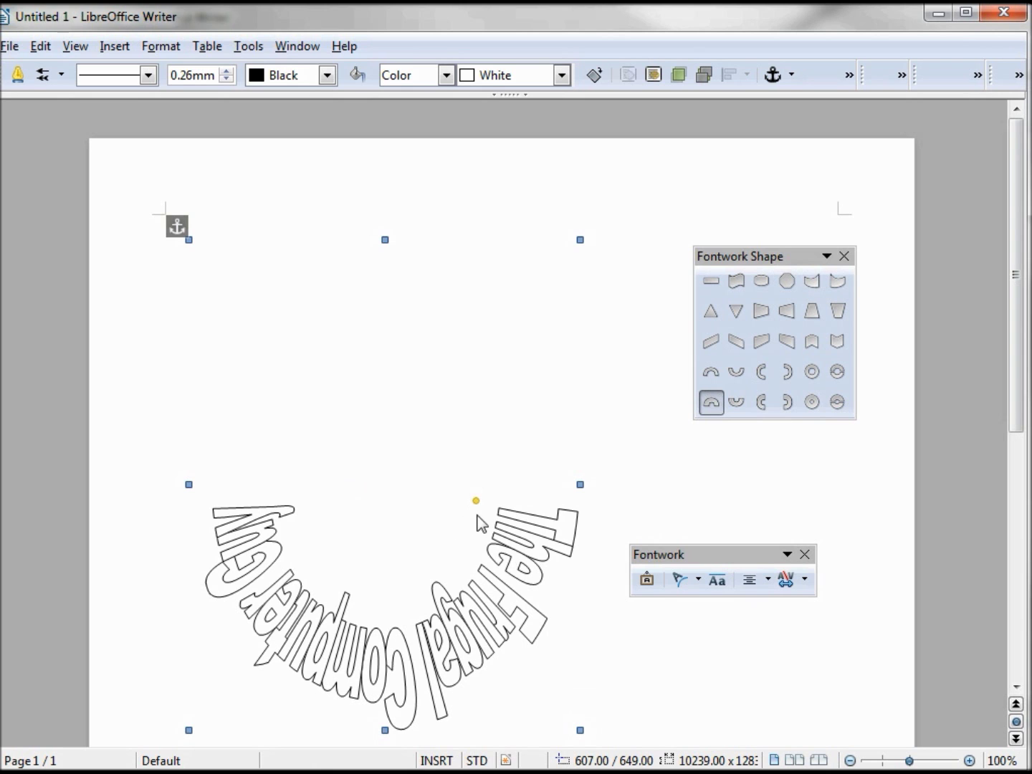
{"action": "left_click_drag", "start_coordinate": [459, 488], "coordinate": [327, 407]}
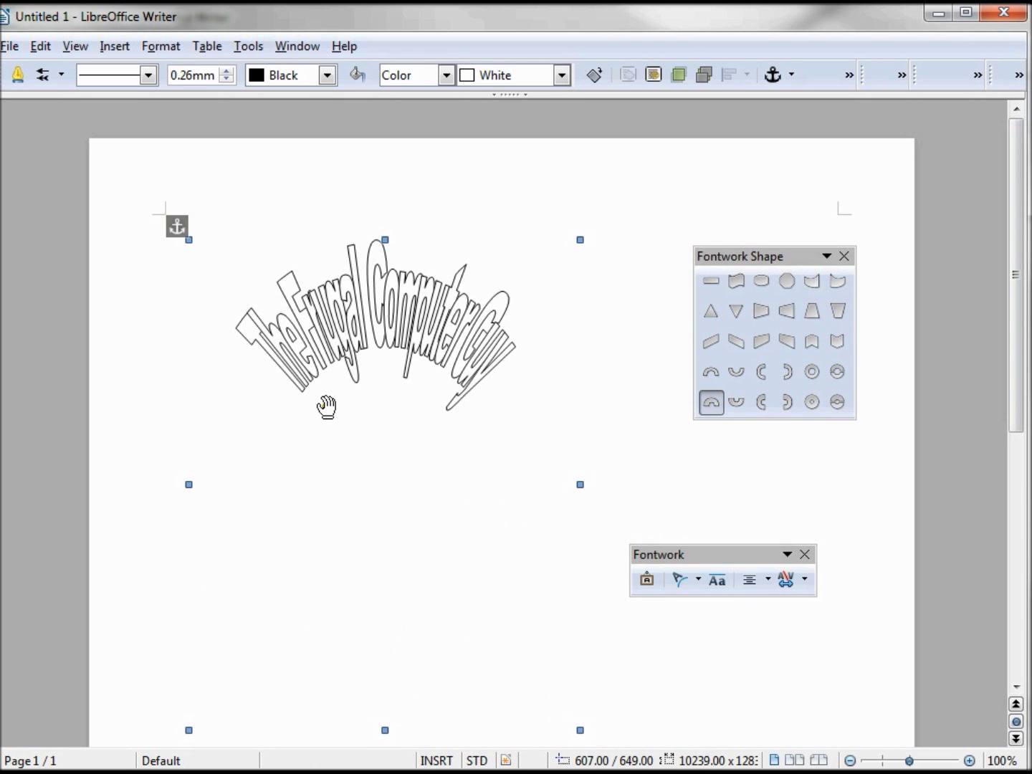
{"action": "left_click", "coordinate": [739, 403]}
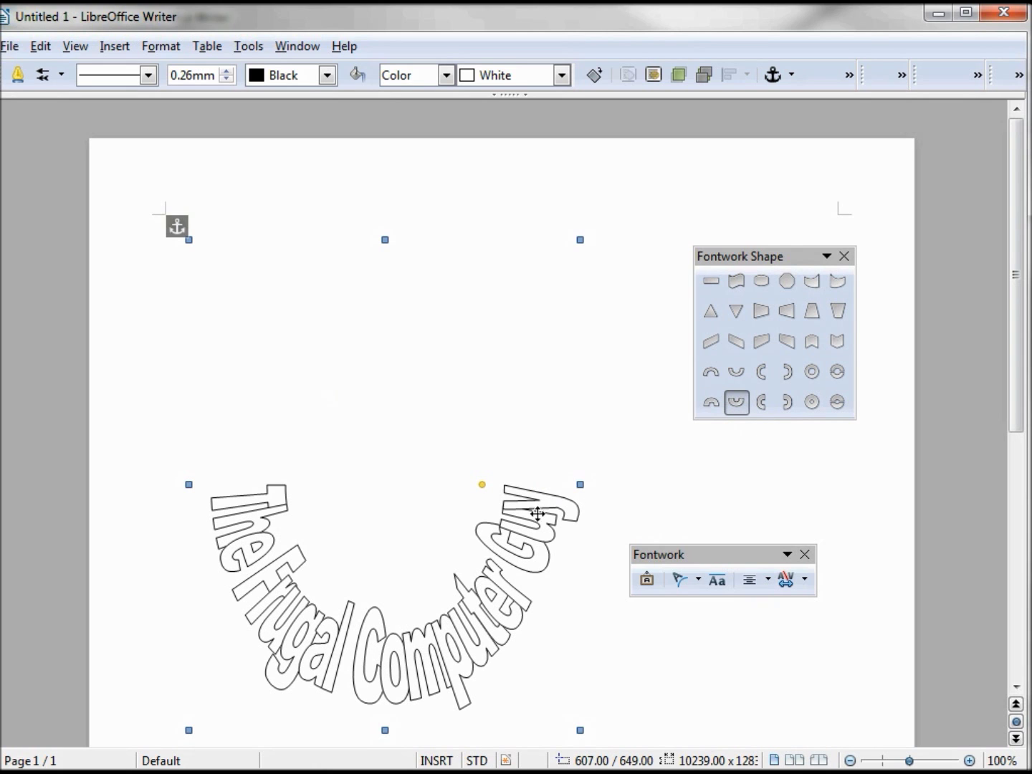
Compare Arch Up and Arch Down (Pour) curvatures, settle on Arch Up (Pour), and deselect
{"action": "left_click", "coordinate": [713, 402]}
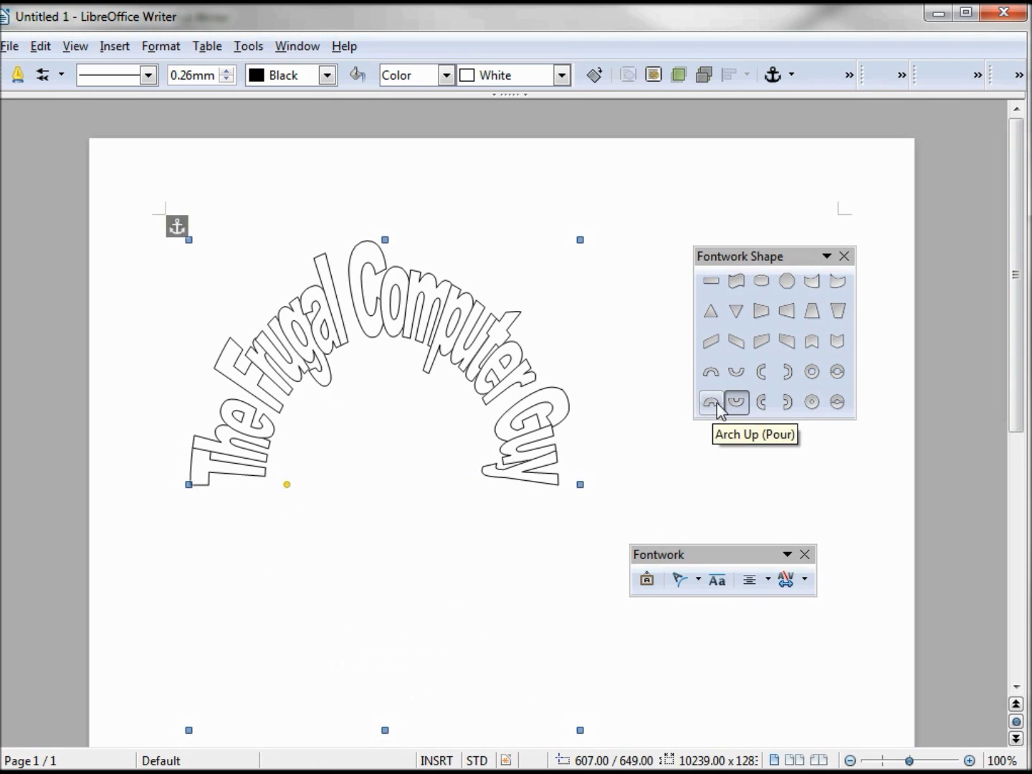
{"action": "left_click_drag", "start_coordinate": [283, 482], "coordinate": [428, 483]}
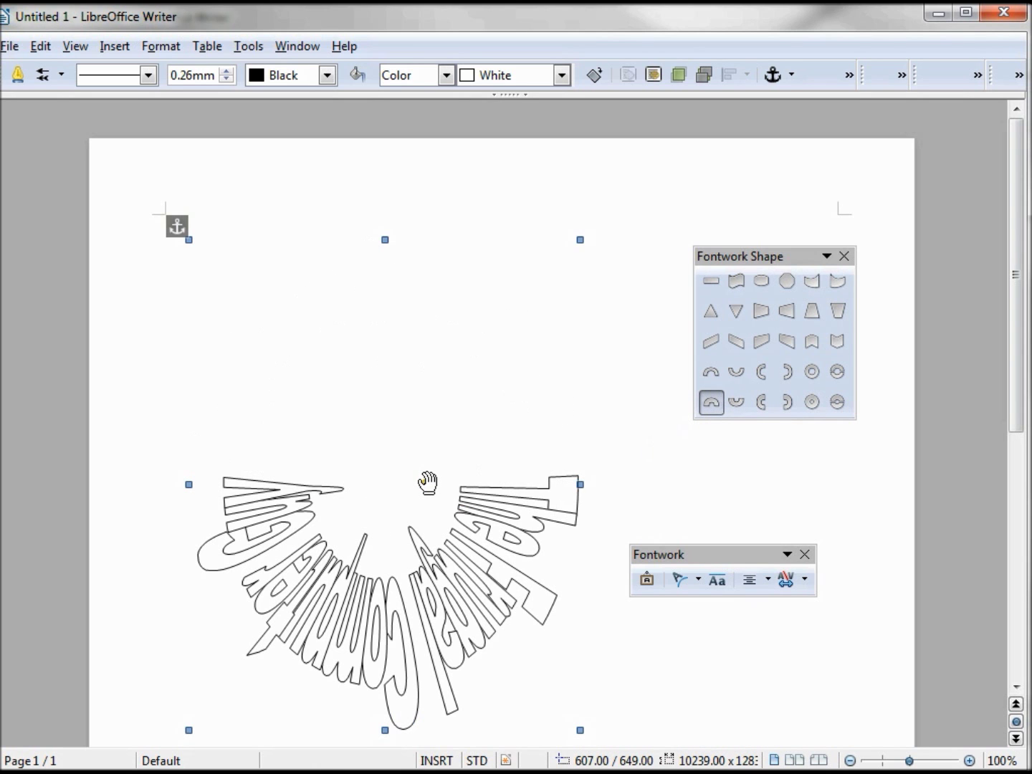
{"action": "left_click", "coordinate": [740, 405]}
{"action": "left_click_drag", "start_coordinate": [480, 485], "coordinate": [341, 482]}
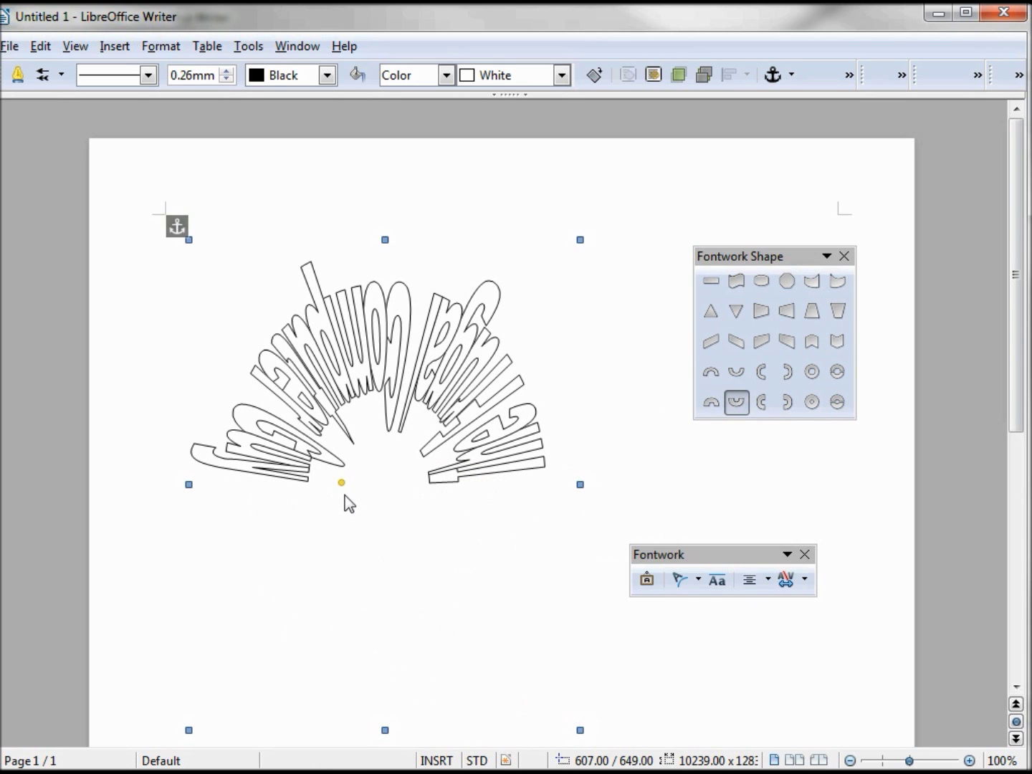
{"action": "left_click_drag", "start_coordinate": [341, 481], "coordinate": [263, 442]}
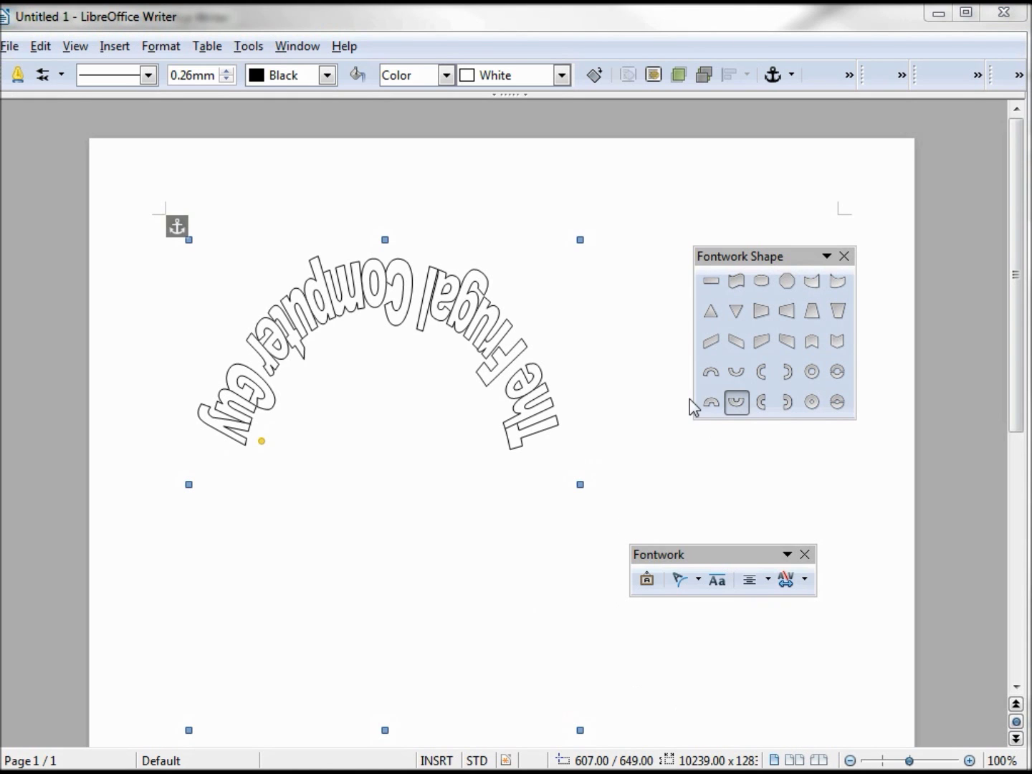
{"action": "left_click", "coordinate": [712, 403]}
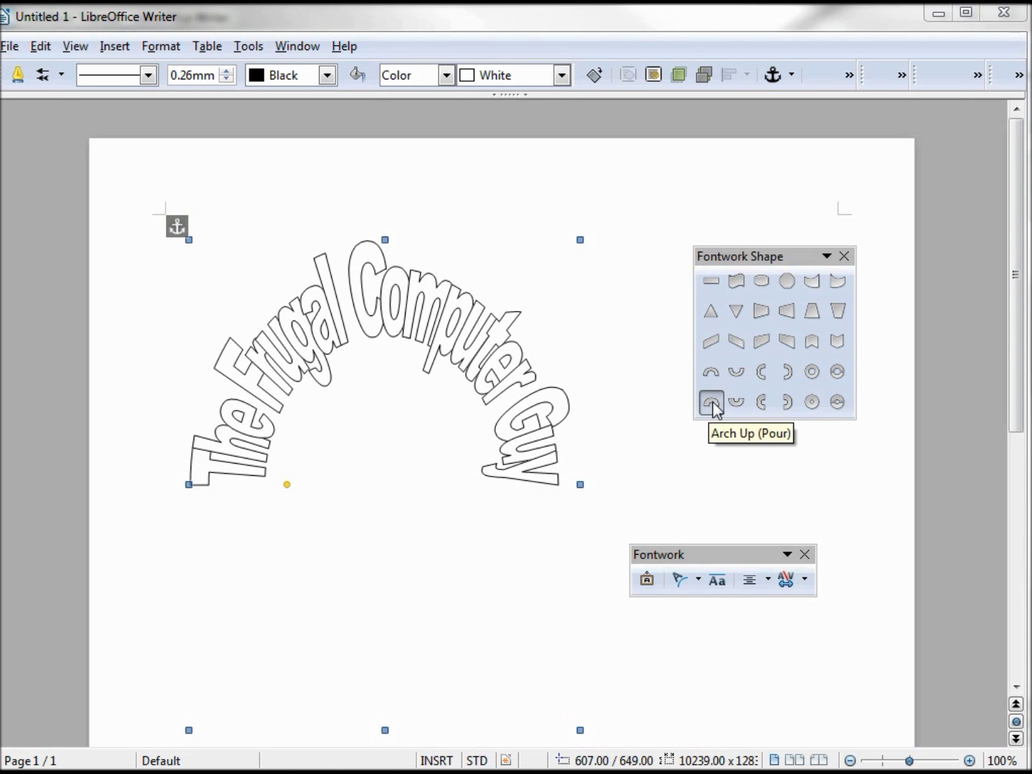
{"action": "left_click", "coordinate": [686, 465]}
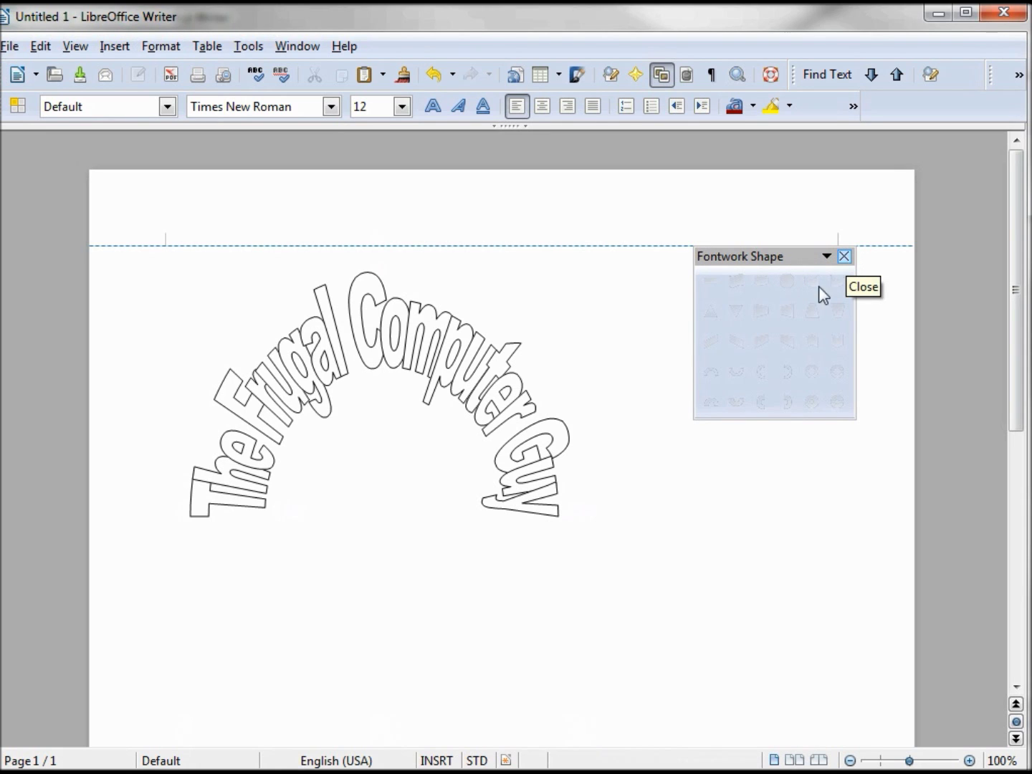
{"action": "left_click", "coordinate": [399, 344]}
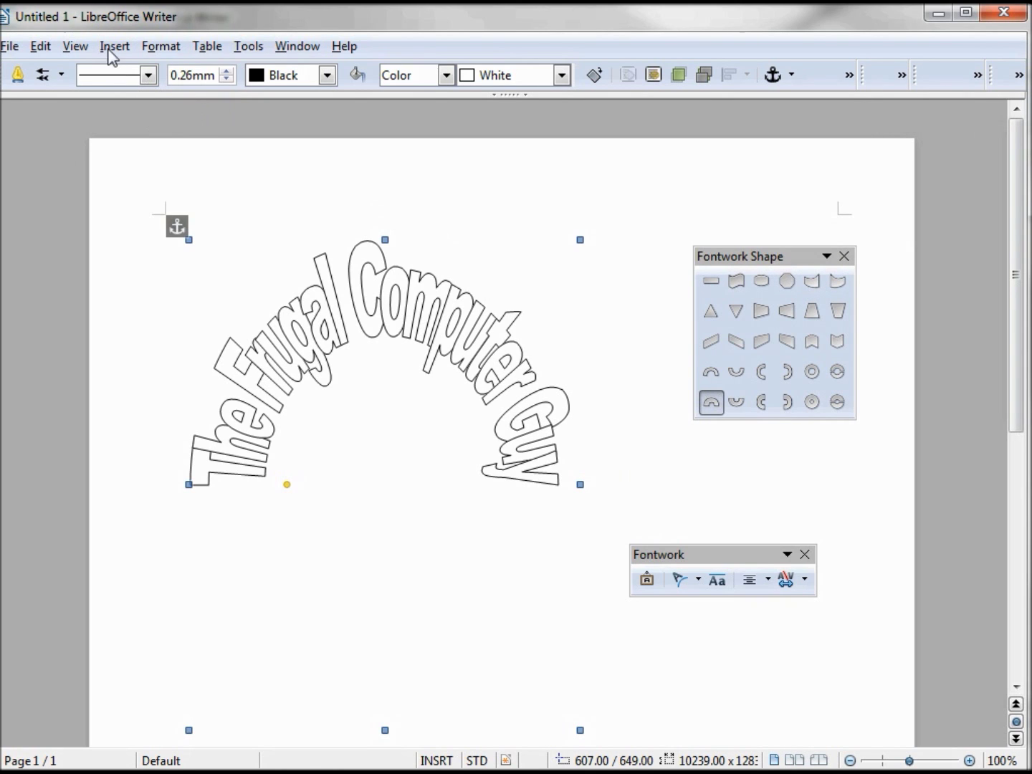
{"action": "left_click", "coordinate": [76, 47]}
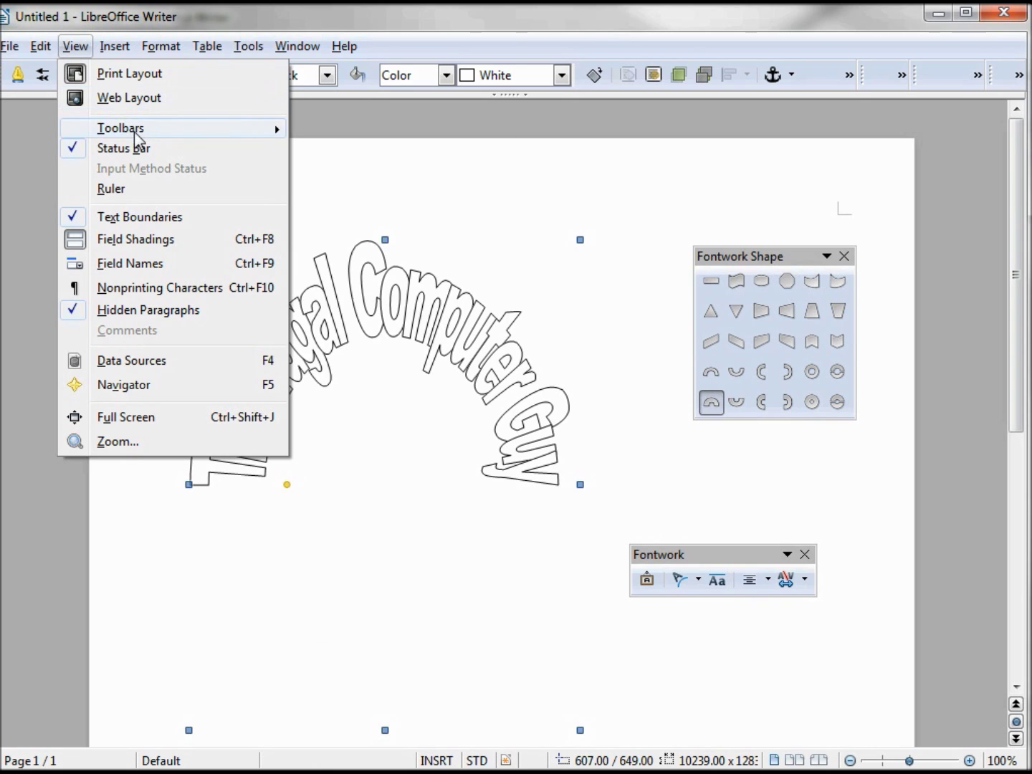
{"action": "mouse_move", "coordinate": [139, 138]}
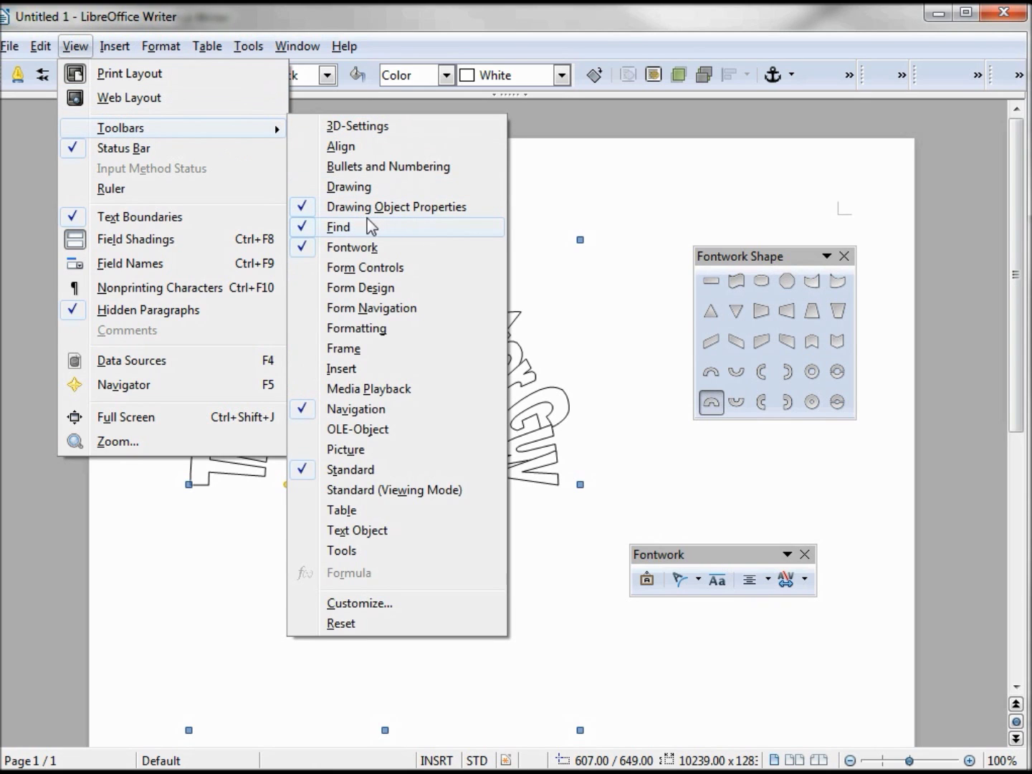
{"action": "left_click", "coordinate": [438, 14]}
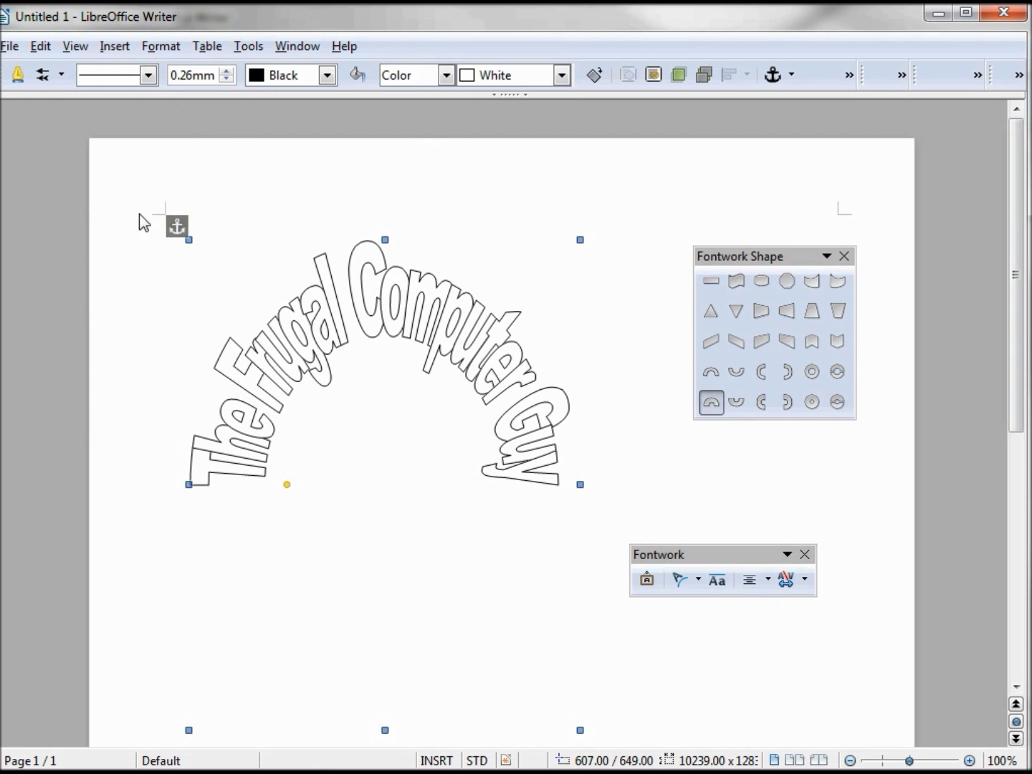
Try Fine dotted and Ultrafine dashed outlines, then settle on Dashed (variable)
{"action": "left_click", "coordinate": [149, 76]}
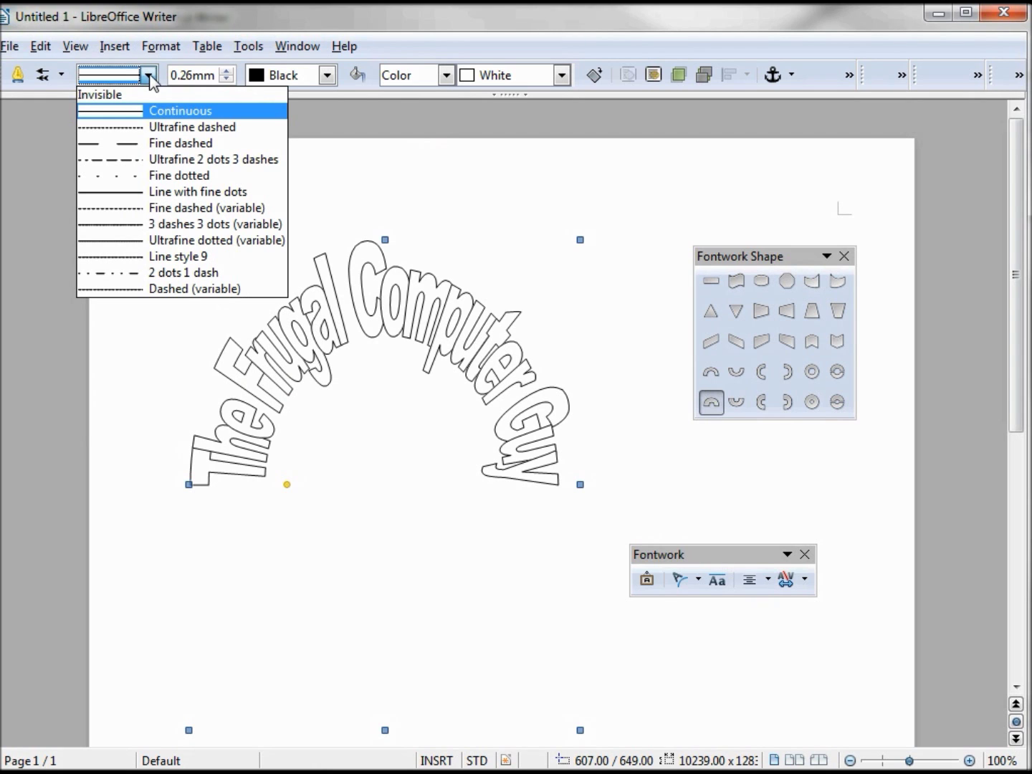
{"action": "left_click", "coordinate": [172, 181]}
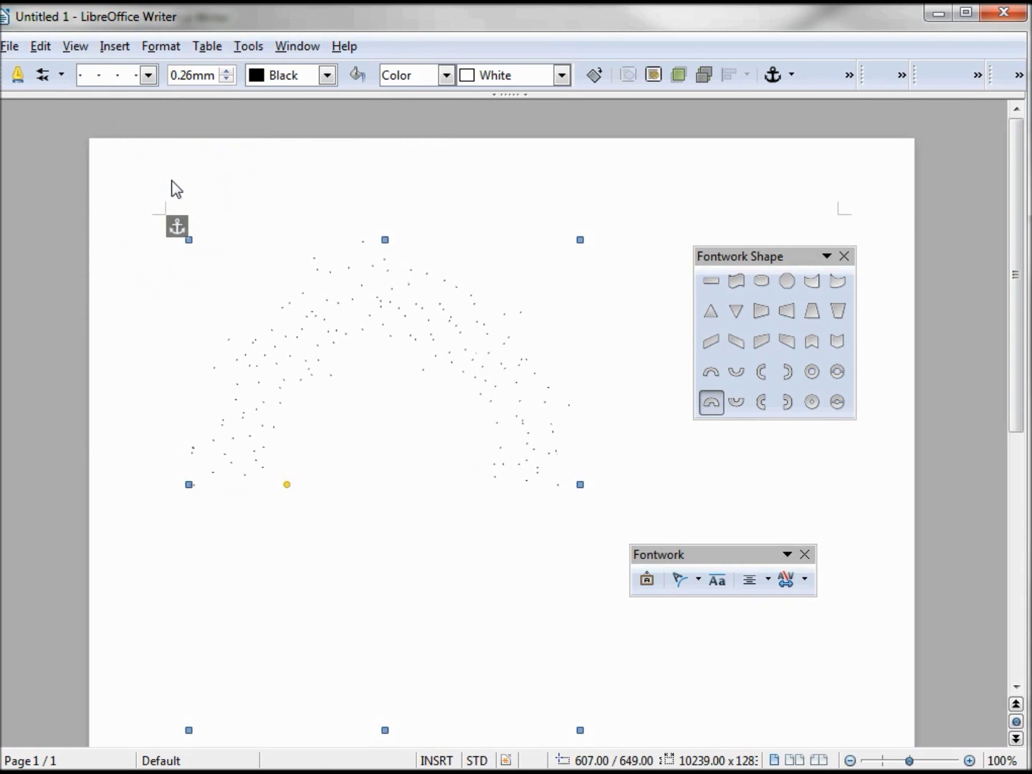
{"action": "left_click", "coordinate": [146, 76]}
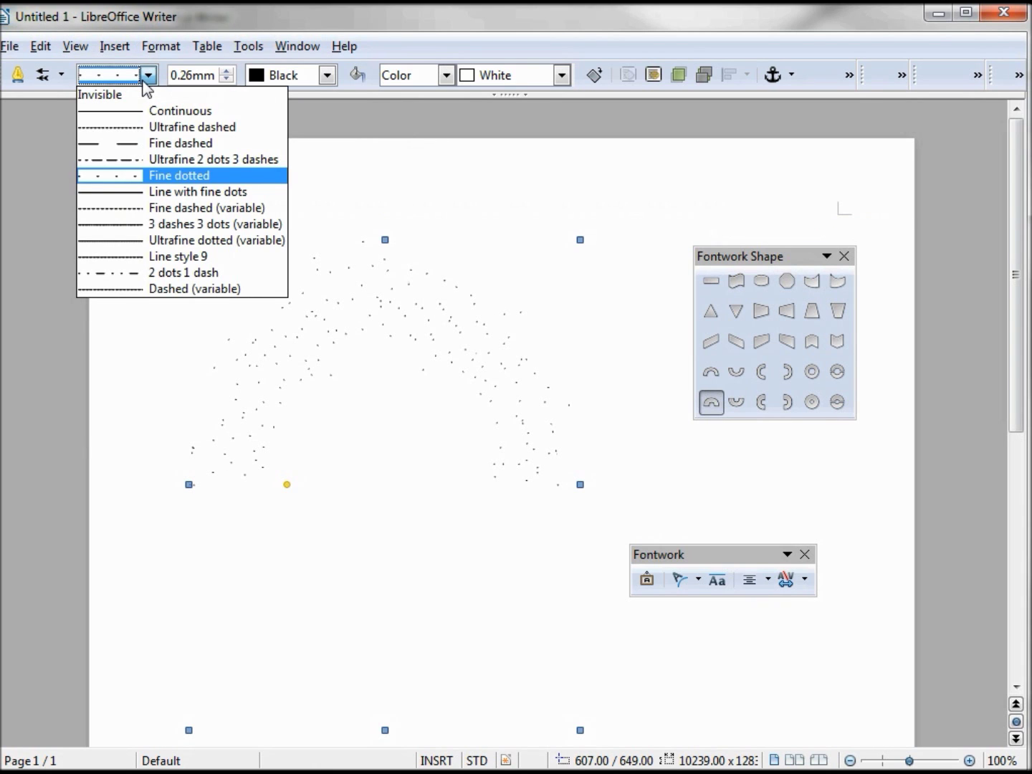
{"action": "left_click", "coordinate": [175, 133]}
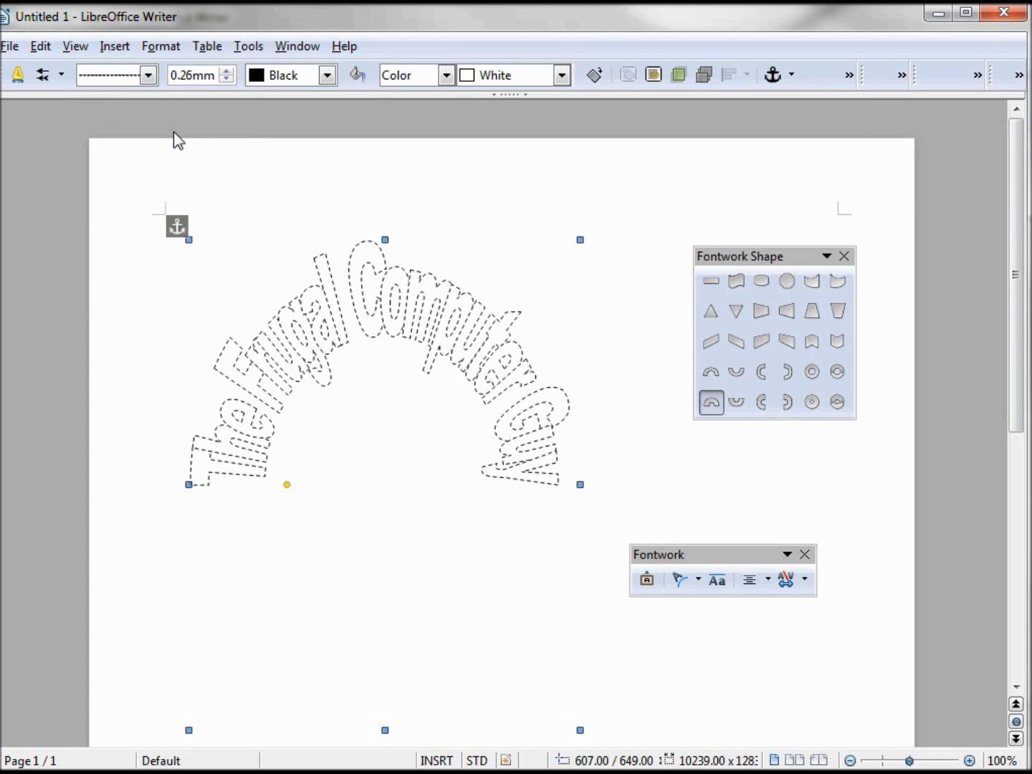
{"action": "left_click", "coordinate": [147, 75]}
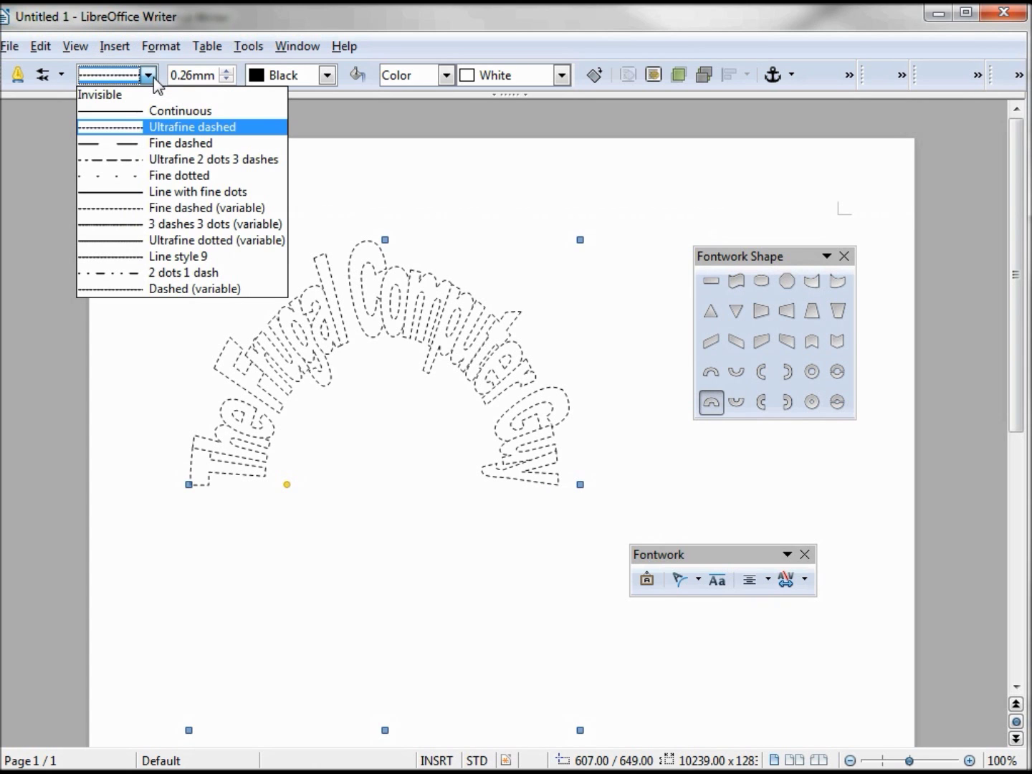
{"action": "left_click", "coordinate": [186, 289]}
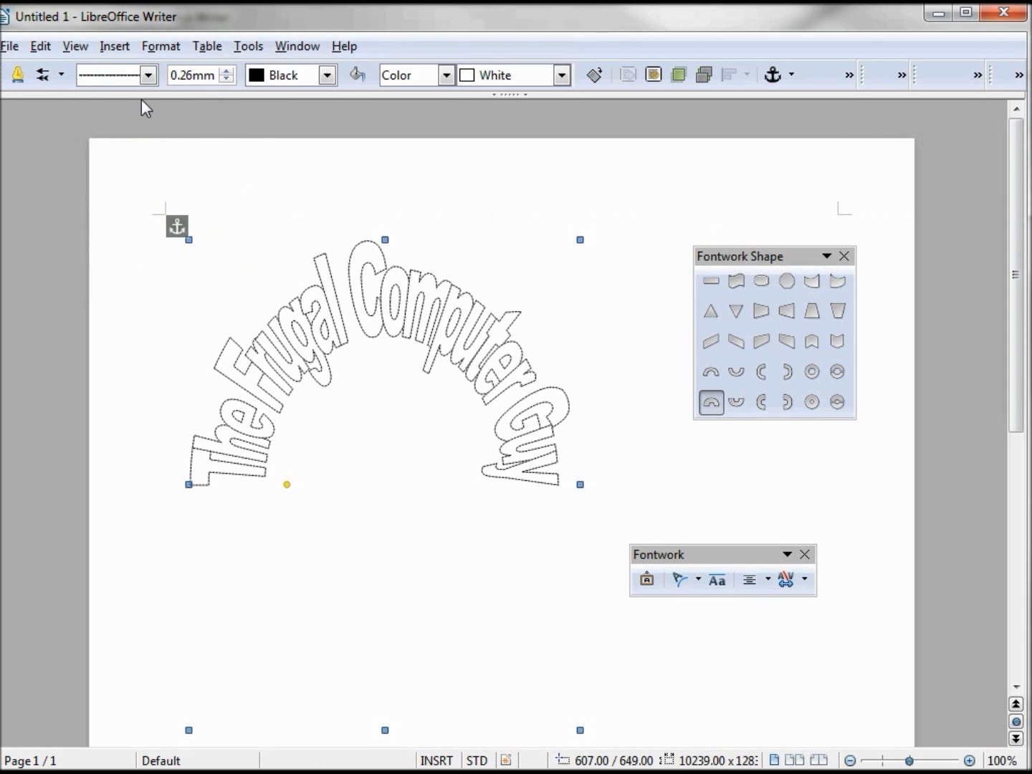
Increase the text outline width step by step to 1.55mm
{"action": "left_click", "coordinate": [226, 71]}
{"action": "left_click", "coordinate": [228, 71]}
{"action": "left_click", "coordinate": [227, 71]}
{"action": "left_click", "coordinate": [227, 72]}
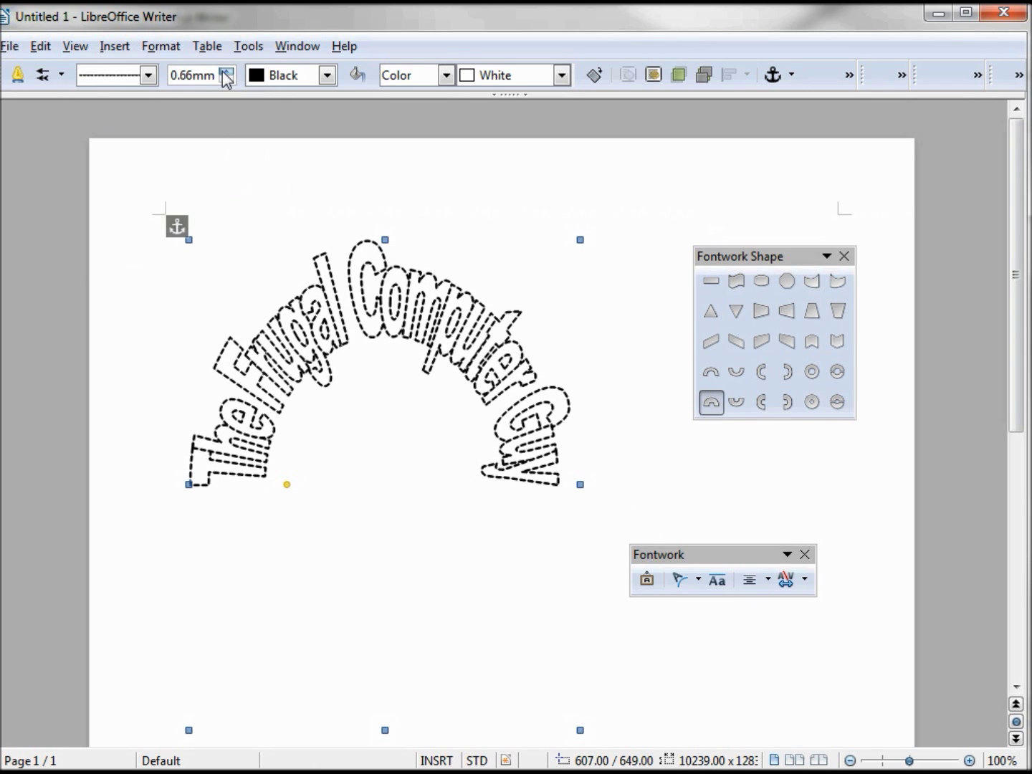
{"action": "left_click", "coordinate": [227, 71]}
{"action": "left_click", "coordinate": [227, 71]}
{"action": "left_click", "coordinate": [227, 71]}
{"action": "left_click", "coordinate": [227, 71]}
{"action": "left_click", "coordinate": [227, 71]}
{"action": "left_click", "coordinate": [226, 71]}
{"action": "left_click", "coordinate": [227, 71]}
{"action": "left_click", "coordinate": [226, 71]}
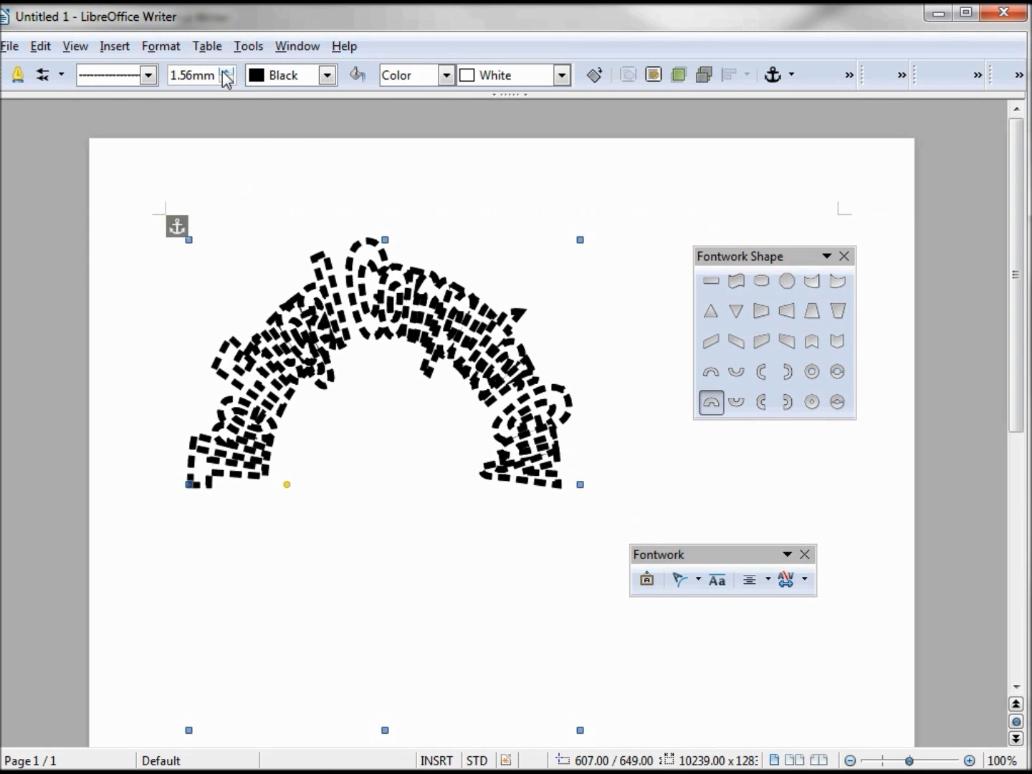
{"action": "left_click", "coordinate": [227, 72]}
Switch the outline line style back to Continuous
{"action": "left_click", "coordinate": [147, 75]}
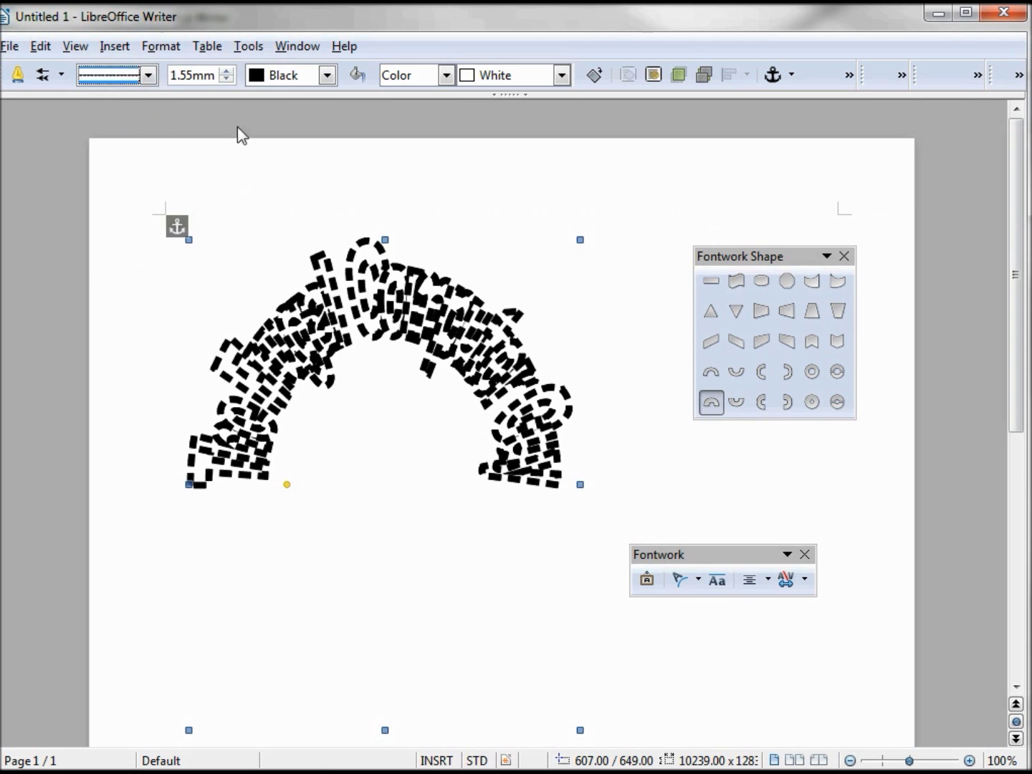
{"action": "left_click", "coordinate": [148, 76]}
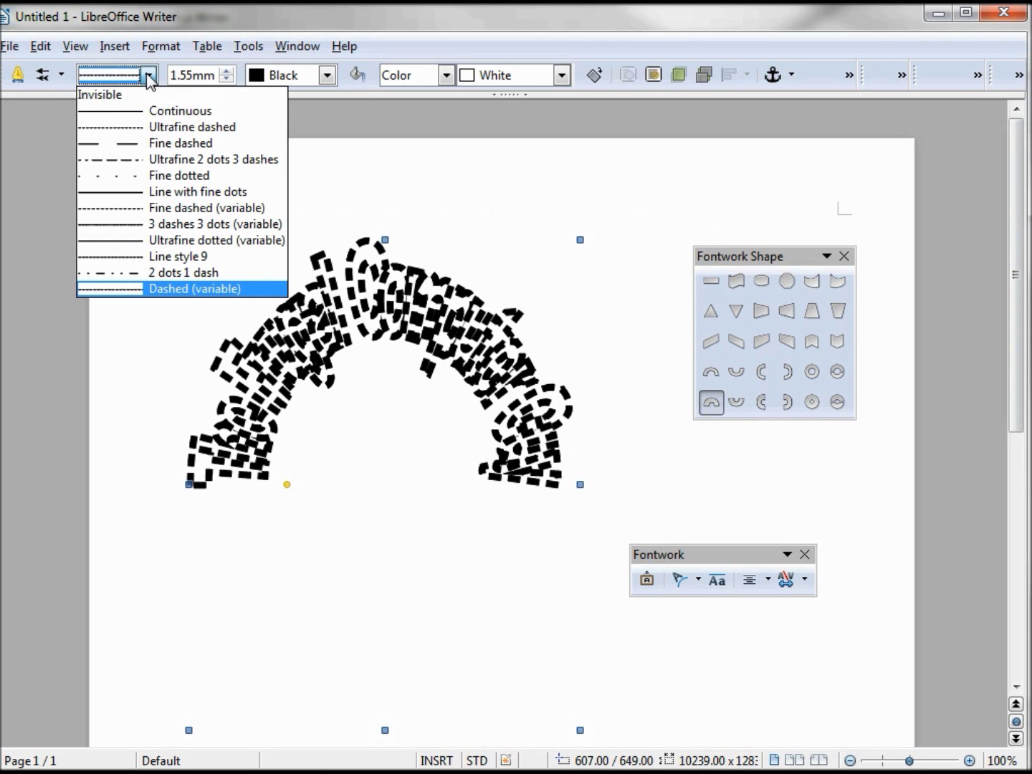
{"action": "left_click", "coordinate": [159, 113]}
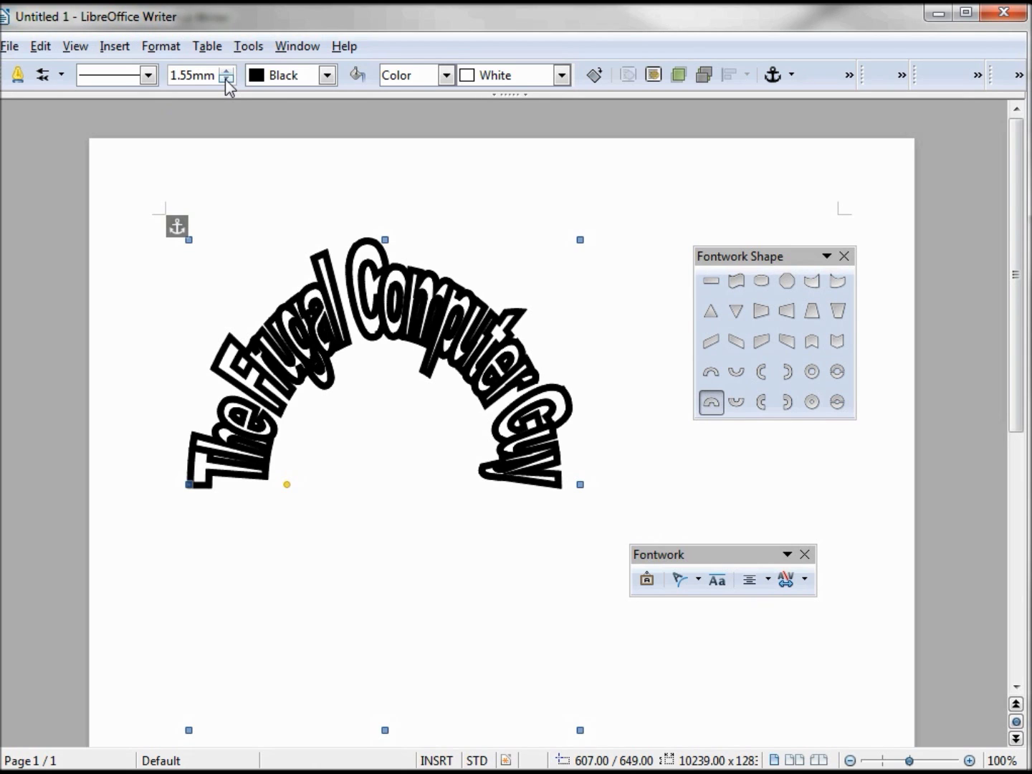
Colour the text outline red, after briefly trying blue
{"action": "left_click", "coordinate": [328, 74]}
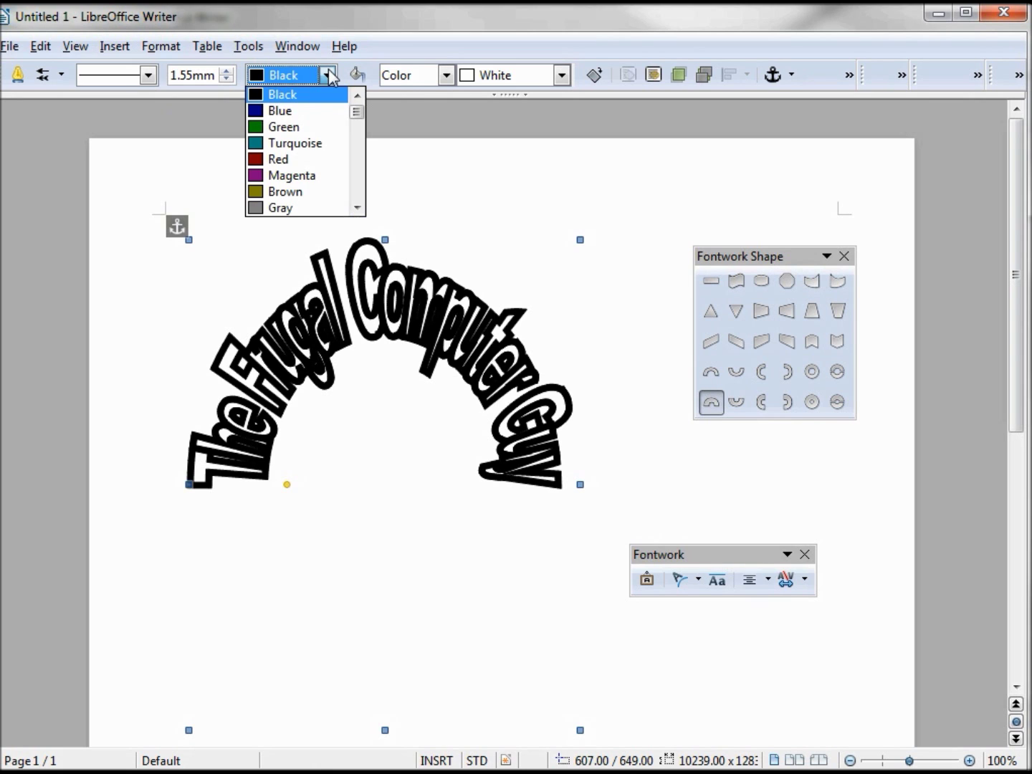
{"action": "left_click", "coordinate": [298, 114]}
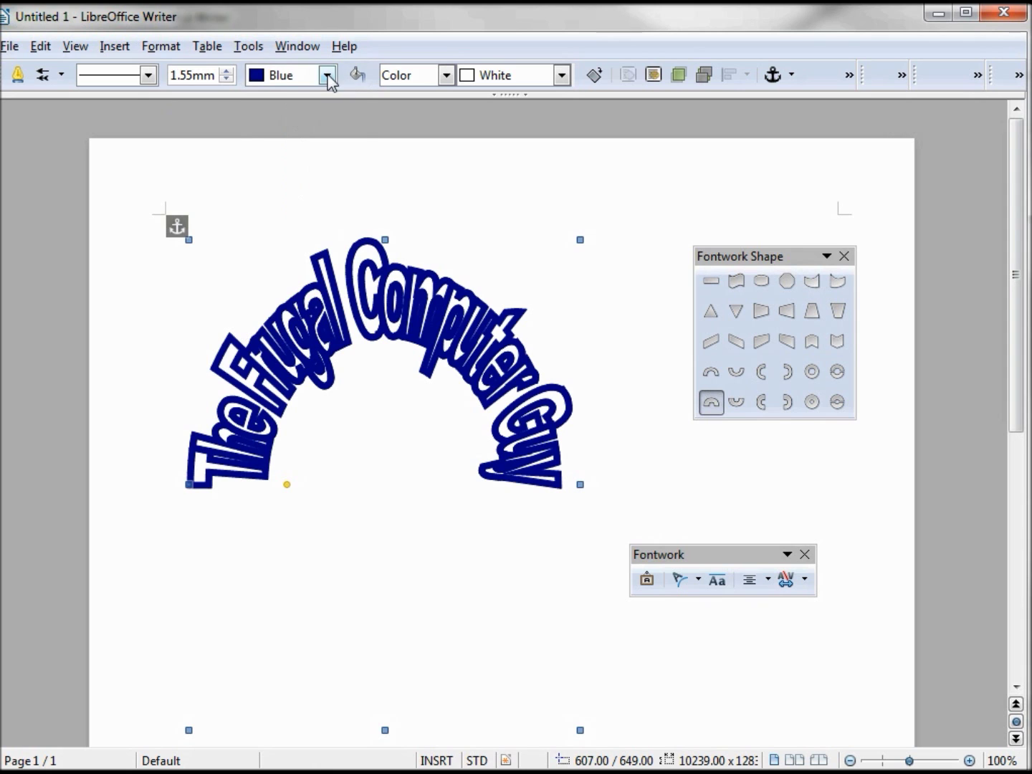
{"action": "left_click", "coordinate": [329, 74]}
{"action": "left_click", "coordinate": [284, 143]}
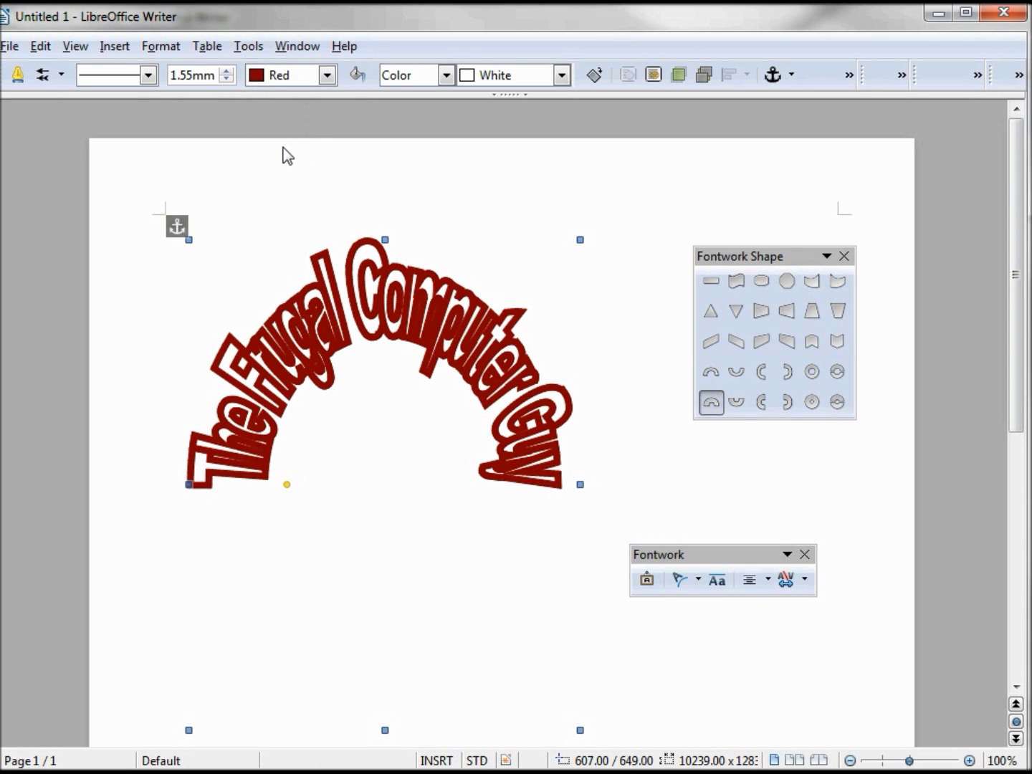
Thin the red outline down to 0.35mm
{"action": "left_click", "coordinate": [227, 78]}
{"action": "left_click", "coordinate": [227, 78]}
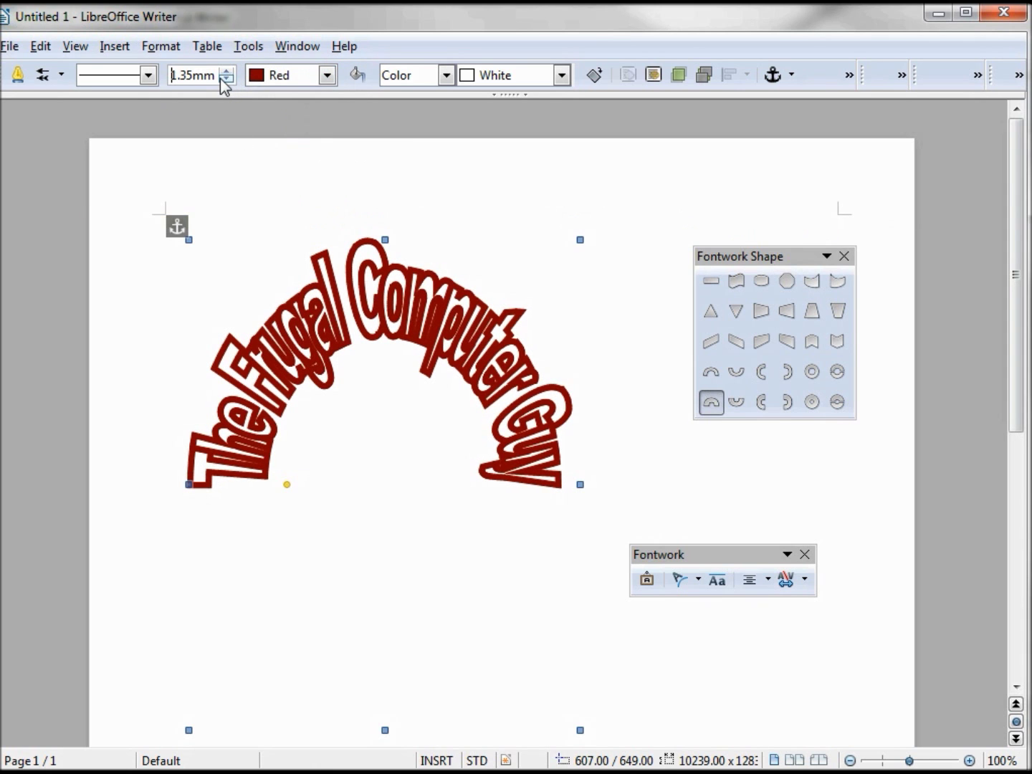
{"action": "left_click", "coordinate": [227, 78]}
{"action": "left_click", "coordinate": [227, 78]}
{"action": "left_click", "coordinate": [227, 78]}
{"action": "left_click", "coordinate": [227, 79]}
{"action": "left_click", "coordinate": [226, 78]}
{"action": "left_click", "coordinate": [226, 78]}
{"action": "left_click", "coordinate": [226, 79]}
{"action": "left_click", "coordinate": [226, 78]}
{"action": "left_click", "coordinate": [227, 79]}
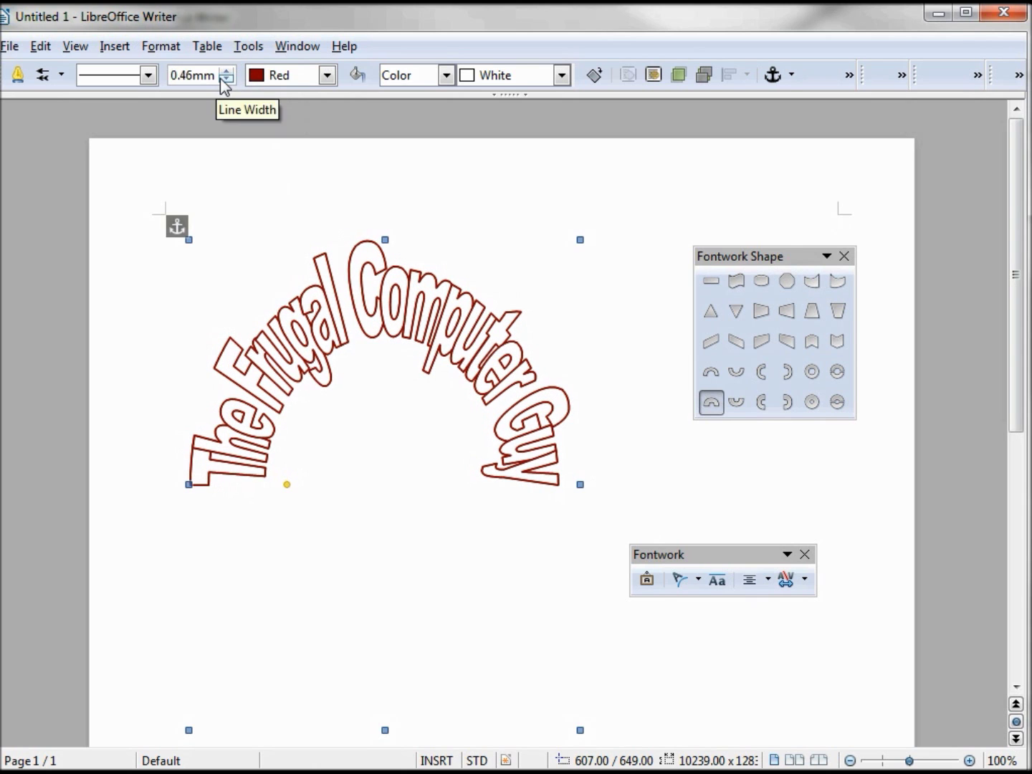
{"action": "left_click", "coordinate": [227, 79]}
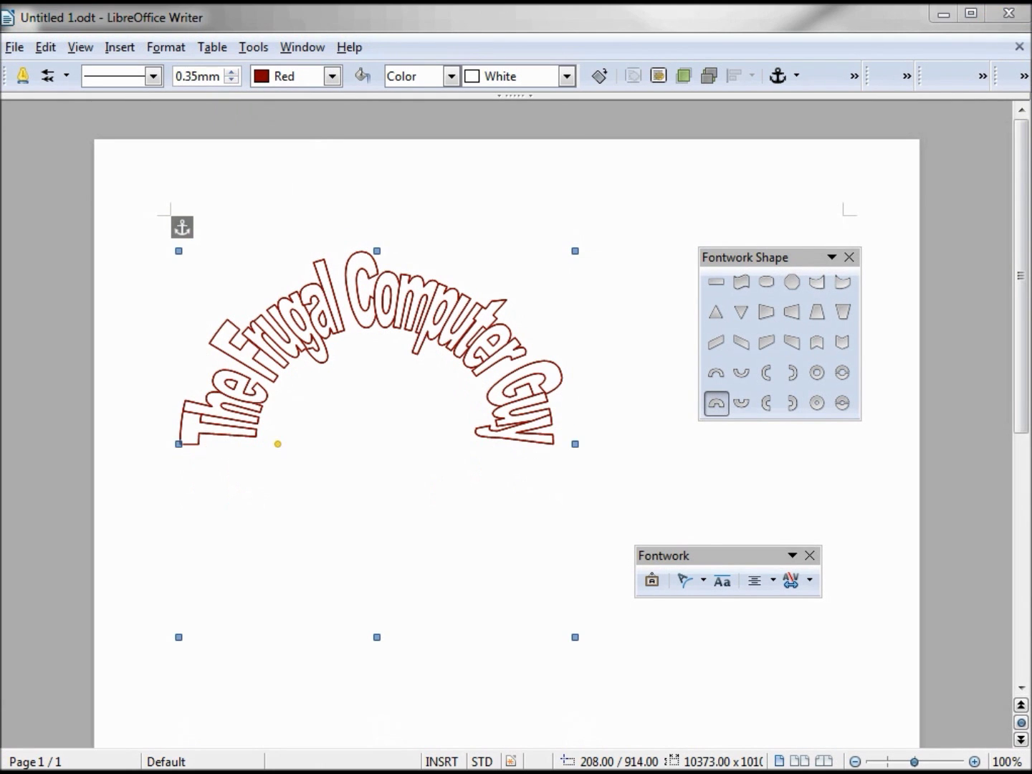
{"action": "left_click", "coordinate": [597, 76]}
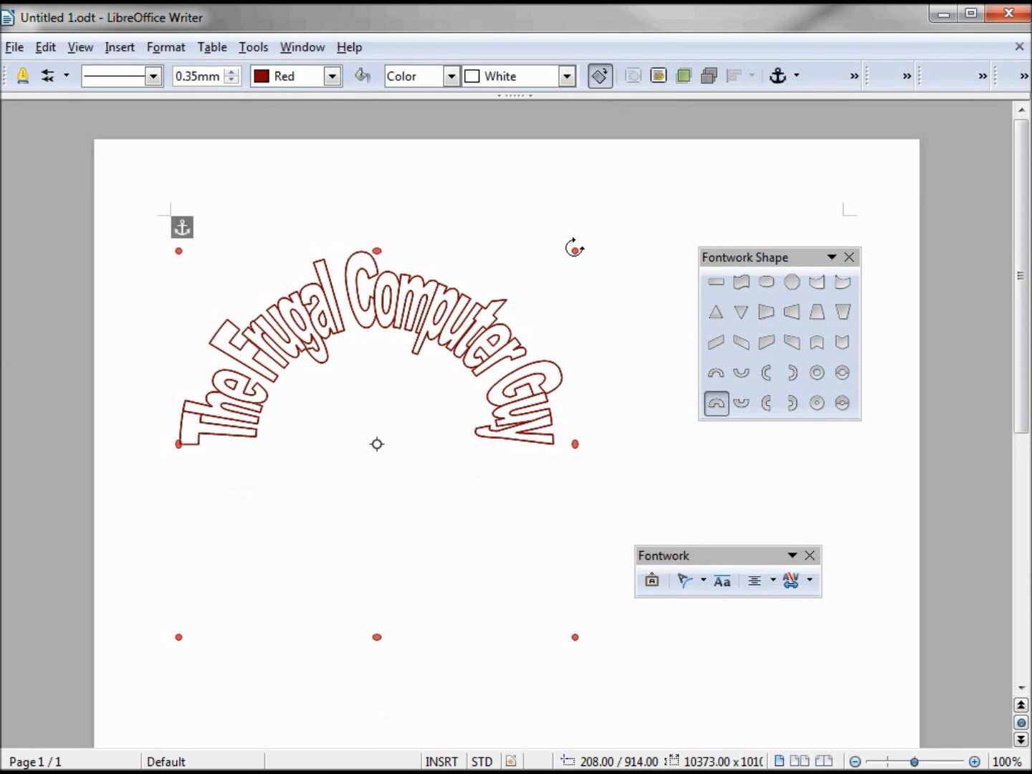
Rotate the arched text, moving the pivot near 'Guy', onto Computer's C, then below the text
{"action": "left_click_drag", "start_coordinate": [574, 248], "coordinate": [504, 306]}
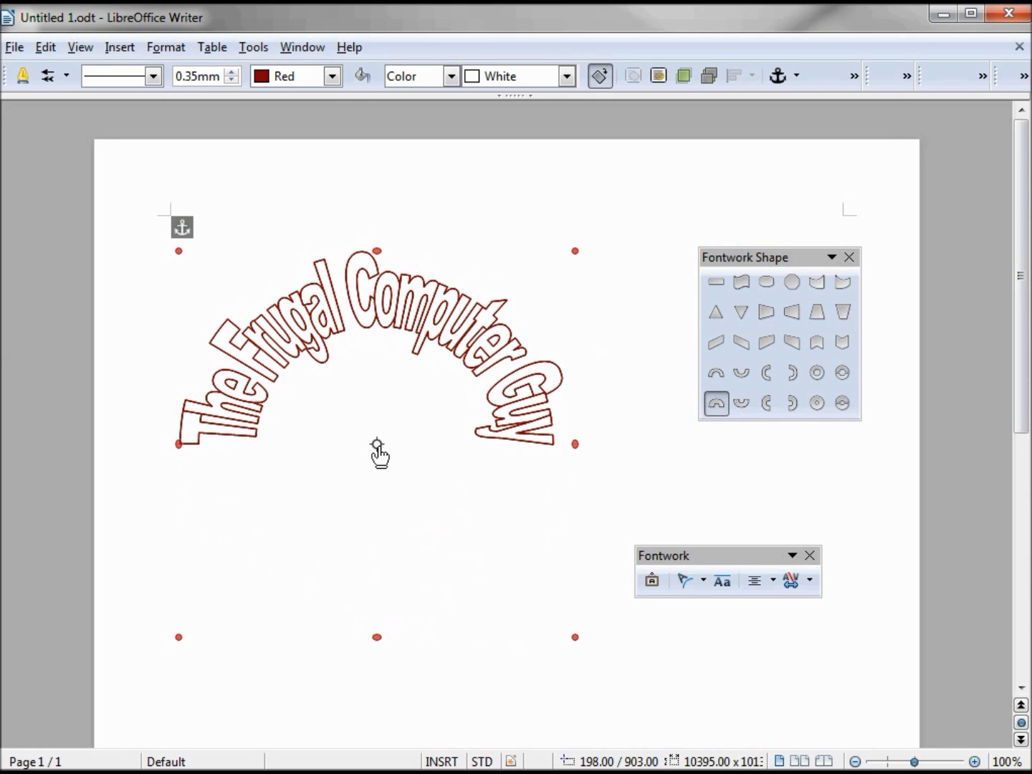
{"action": "left_click_drag", "start_coordinate": [377, 450], "coordinate": [532, 447]}
{"action": "left_click_drag", "start_coordinate": [548, 249], "coordinate": [574, 306]}
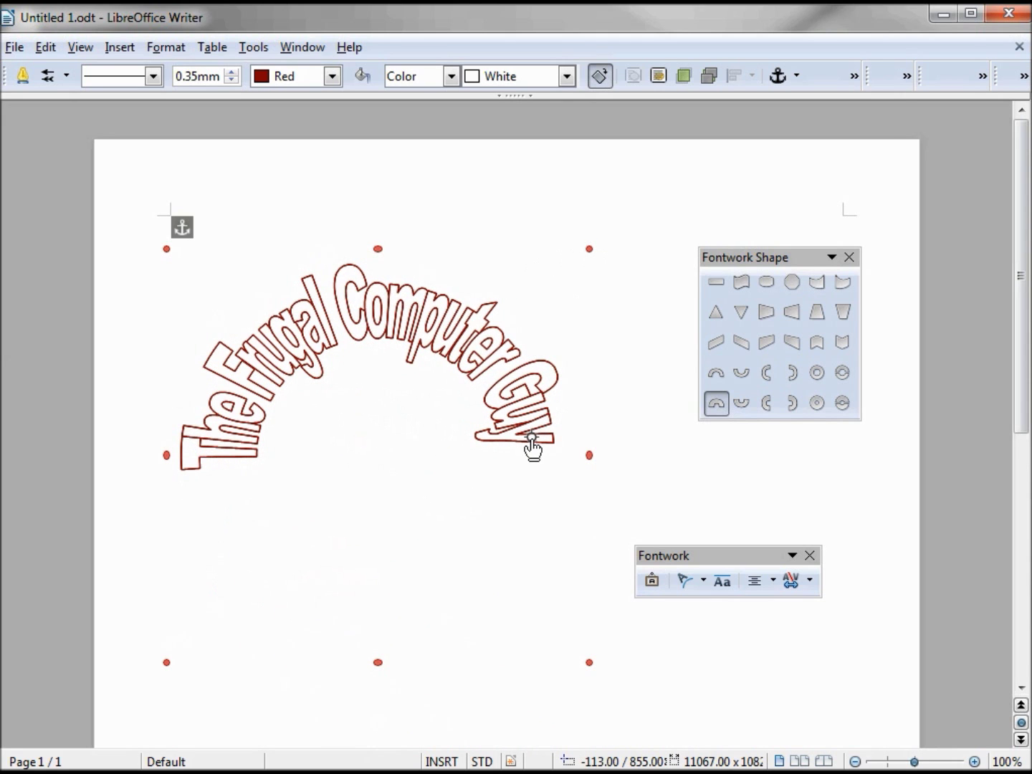
{"action": "left_click_drag", "start_coordinate": [532, 438], "coordinate": [378, 319]}
{"action": "left_click_drag", "start_coordinate": [588, 250], "coordinate": [467, 282]}
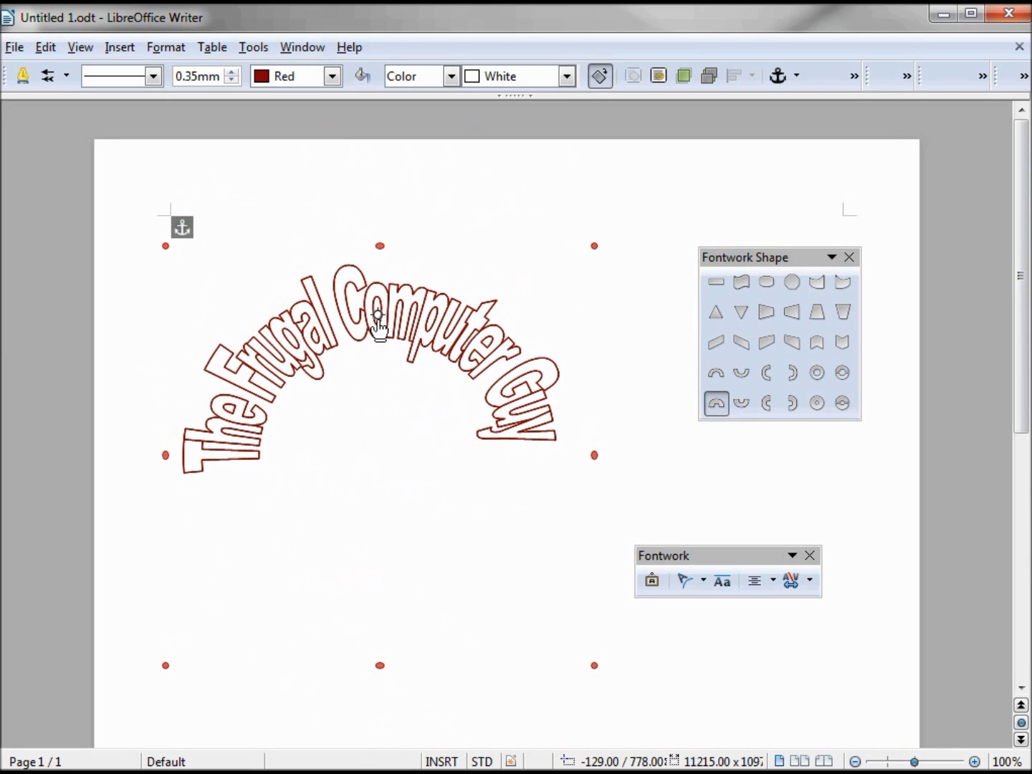
{"action": "left_click_drag", "start_coordinate": [377, 316], "coordinate": [369, 544]}
At 56% zoom, nudge the text's tilt with the top-right rotate handle, then return to 100%
{"action": "scroll", "coordinate": [372, 548], "scroll_direction": "down", "scroll_amount": 1}
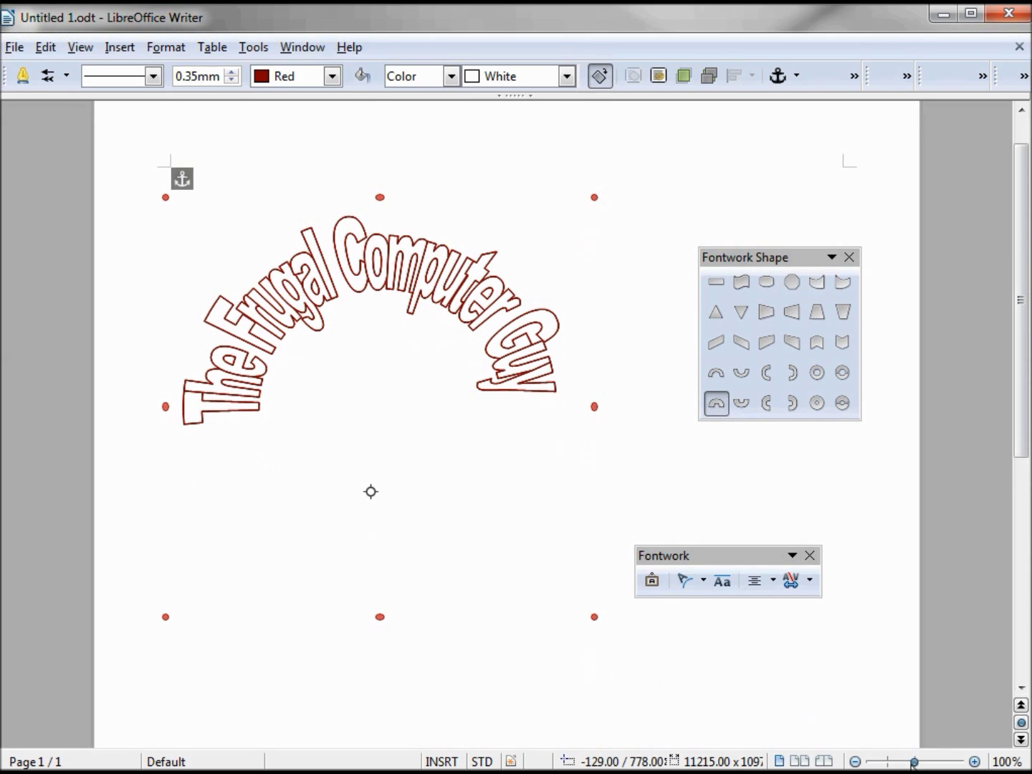
{"action": "left_click_drag", "start_coordinate": [914, 762], "coordinate": [887, 761]}
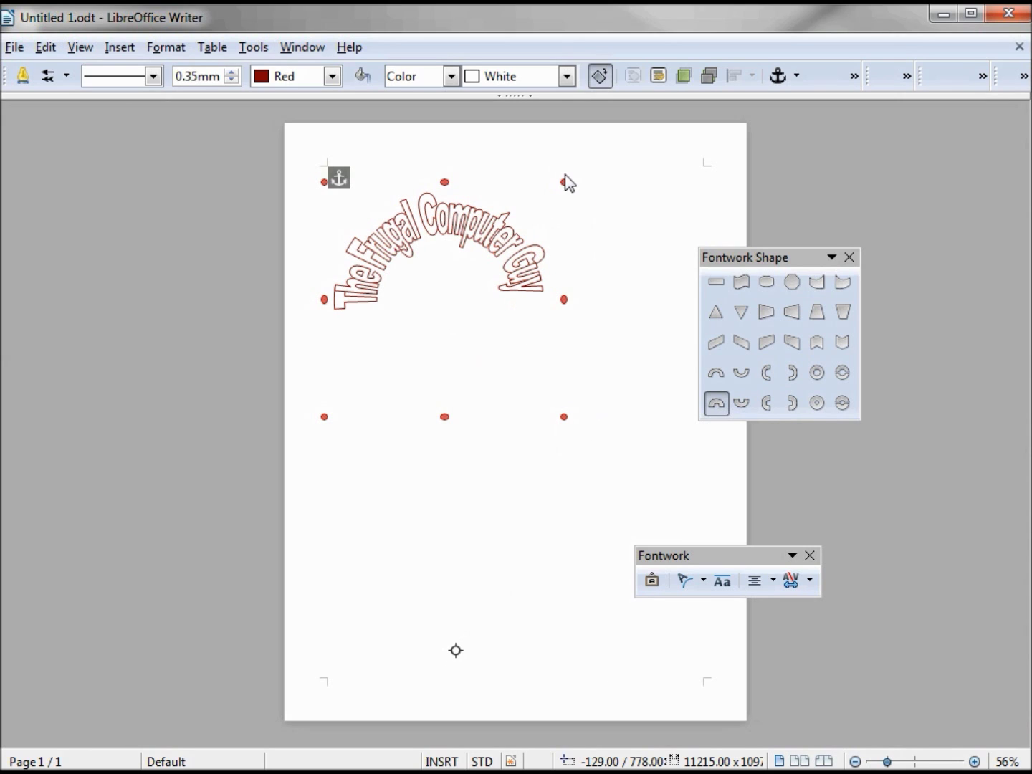
{"action": "mouse_move", "coordinate": [574, 188]}
{"action": "left_mouse_down"}
{"action": "mouse_move", "coordinate": [666, 286]}
{"action": "mouse_move", "coordinate": [534, 172]}
{"action": "mouse_move", "coordinate": [480, 148]}
{"action": "mouse_move", "coordinate": [623, 236]}
{"action": "mouse_move", "coordinate": [659, 271]}
{"action": "mouse_move", "coordinate": [619, 219]}
{"action": "mouse_move", "coordinate": [565, 177]}
{"action": "left_mouse_up"}
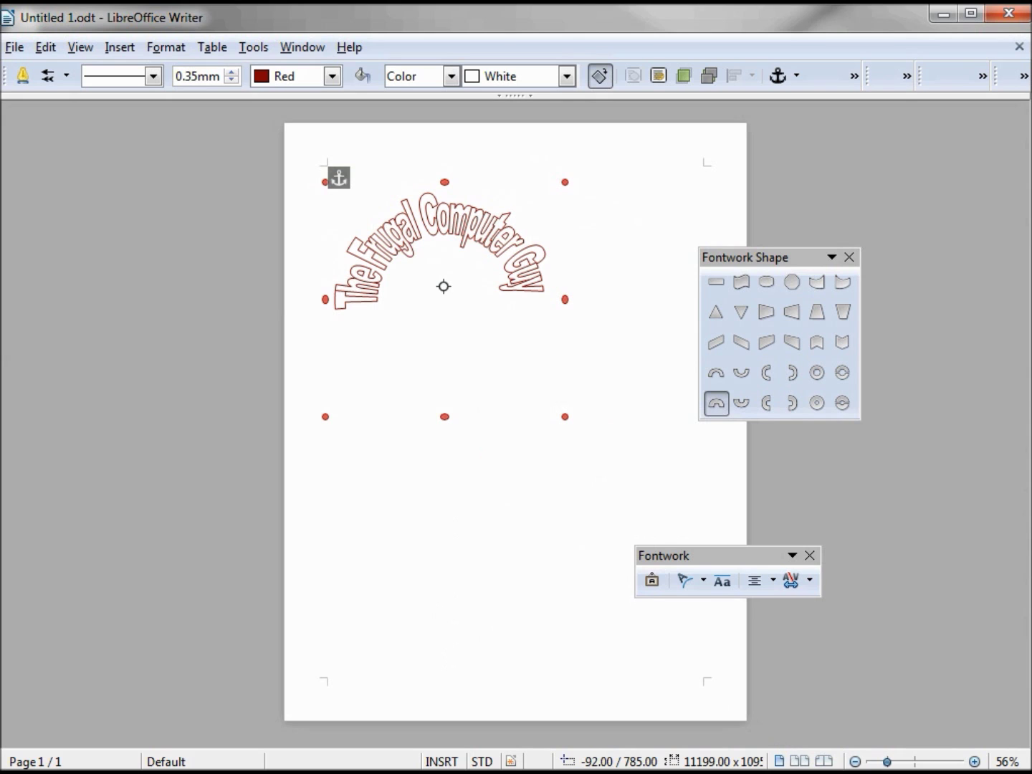
{"action": "left_click_drag", "start_coordinate": [888, 765], "coordinate": [916, 765]}
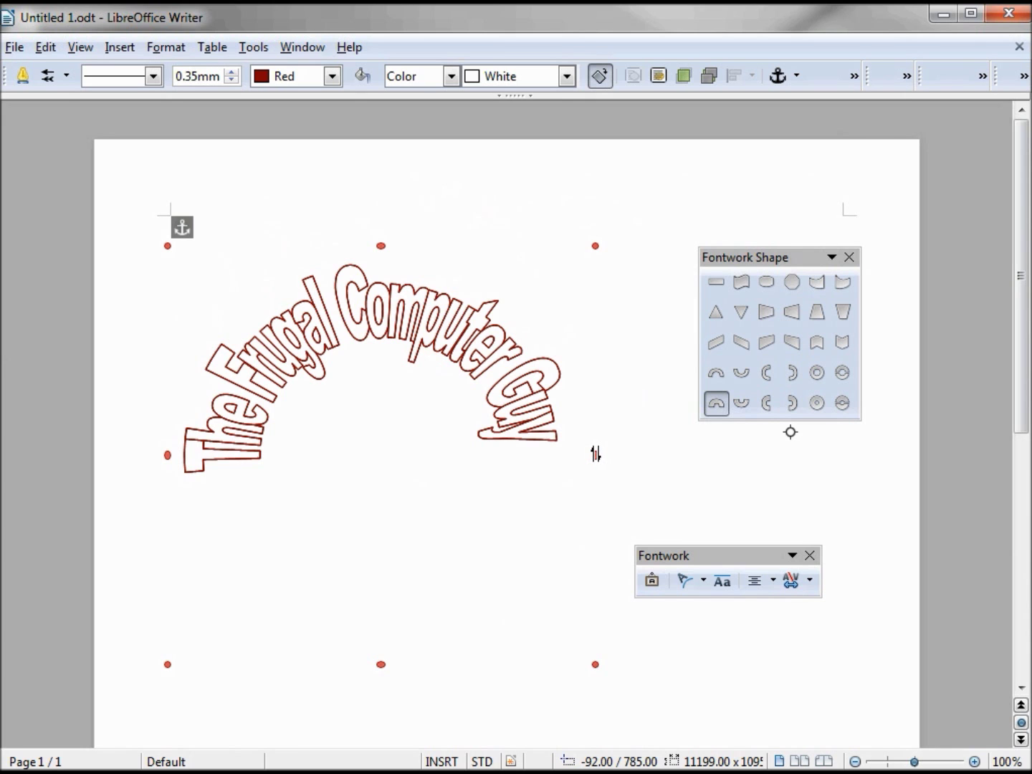
Widen the arched Fontwork frame to about 11583 and shear it toward the left
{"action": "mouse_move", "coordinate": [595, 455]}
{"action": "left_mouse_down"}
{"action": "mouse_move", "coordinate": [579, 560]}
{"action": "mouse_move", "coordinate": [606, 288]}
{"action": "mouse_move", "coordinate": [591, 494]}
{"action": "mouse_move", "coordinate": [610, 556]}
{"action": "left_mouse_up"}
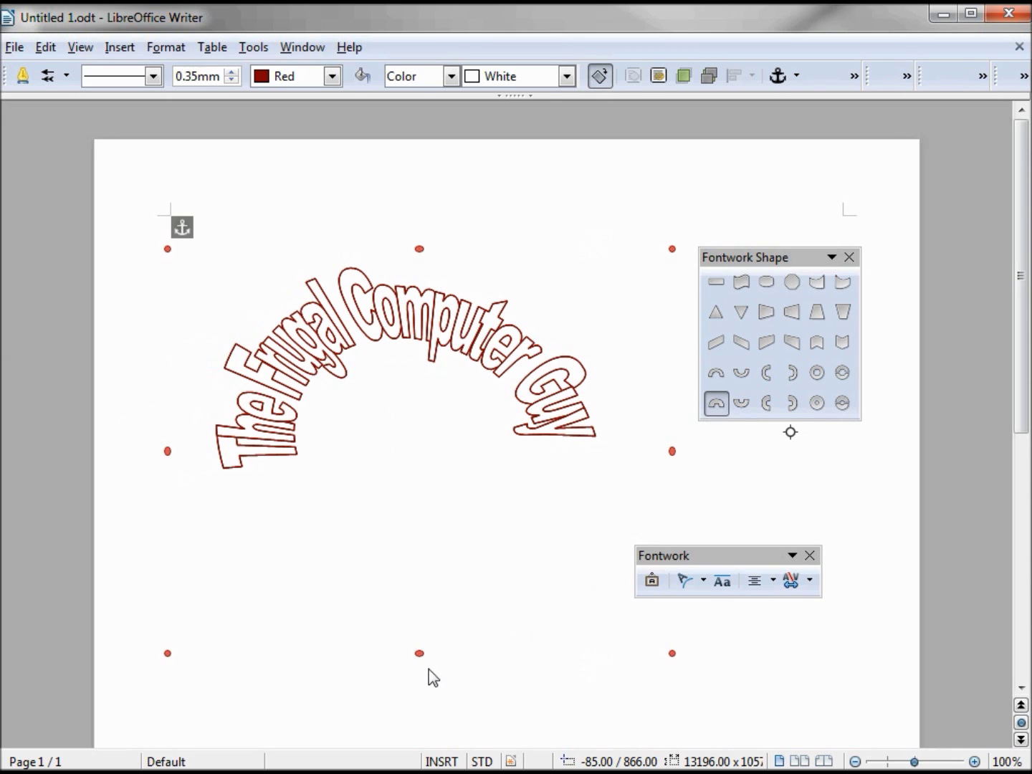
{"action": "left_click_drag", "start_coordinate": [420, 655], "coordinate": [351, 656]}
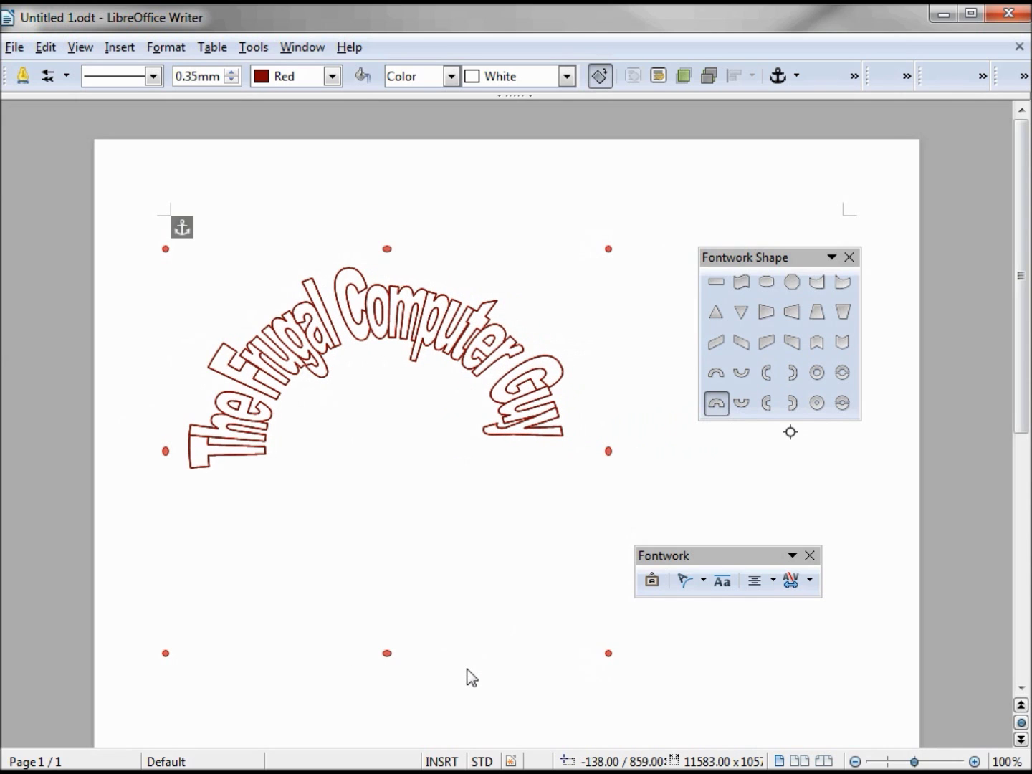